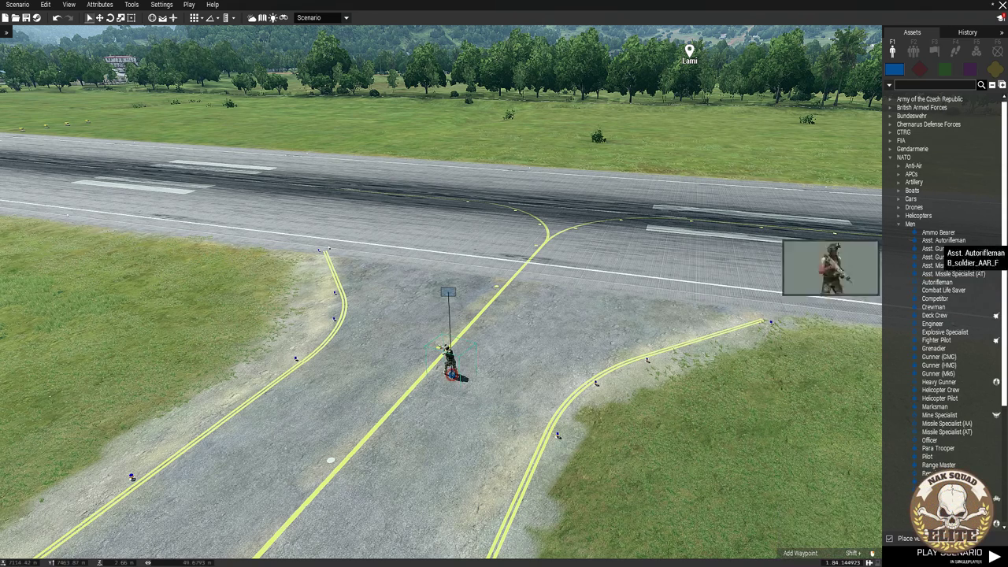
Place a Zeus Game Master module on the taxiway beside the NATO Autorifleman
key("F5")
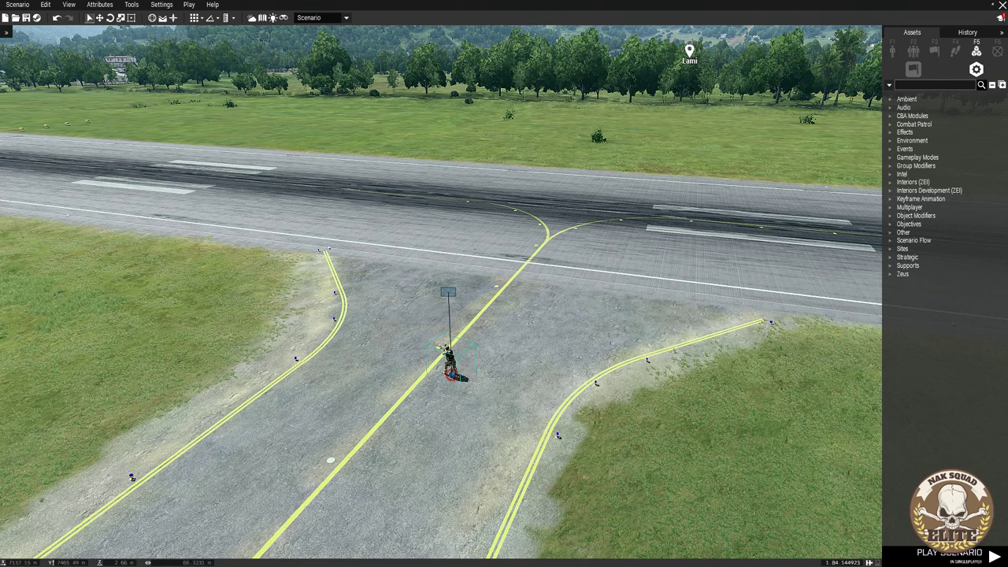
left_click(891, 274)
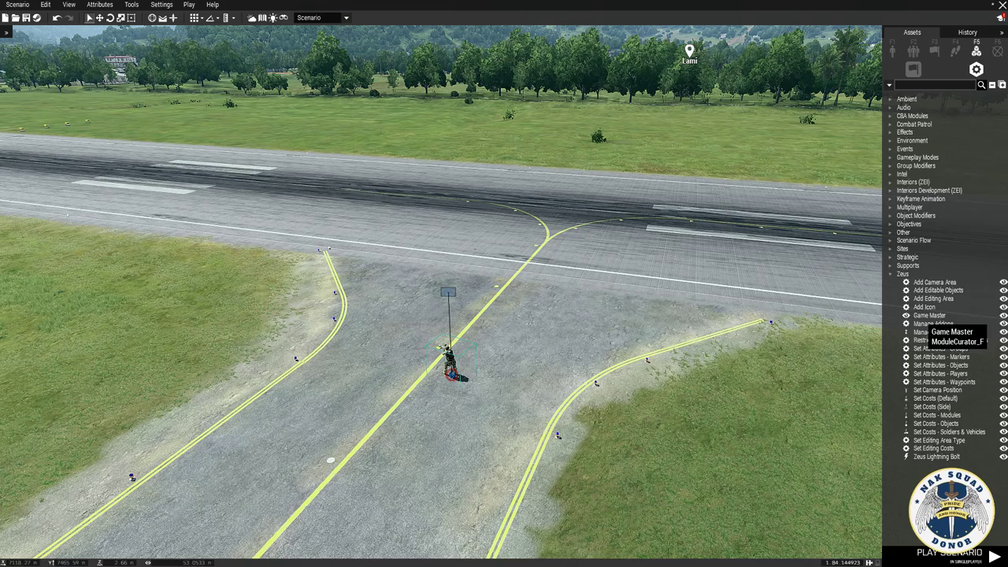
left_click(926, 316)
left_click(507, 379)
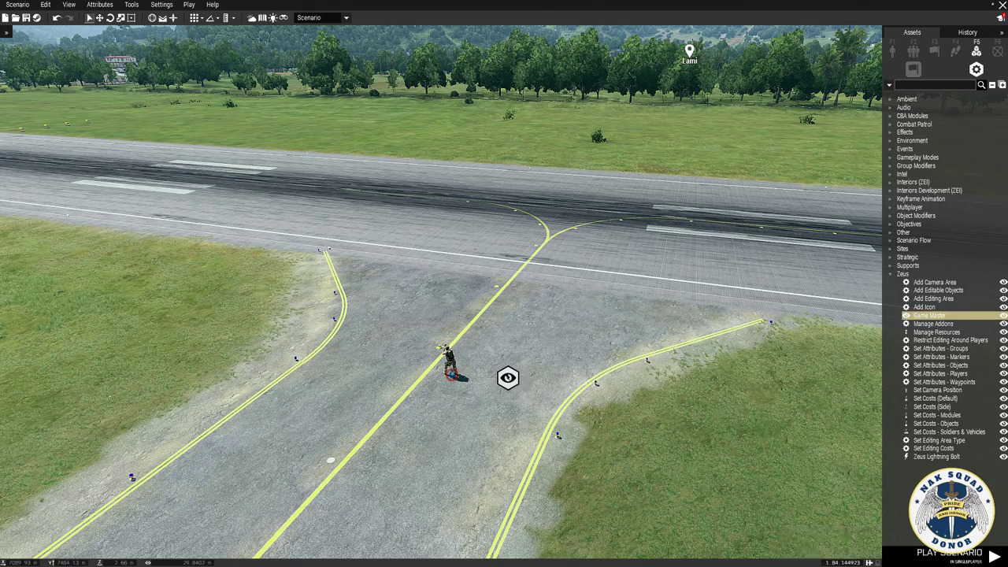
Sync the NATO Autorifleman to the Game Master module beside him
key("w")
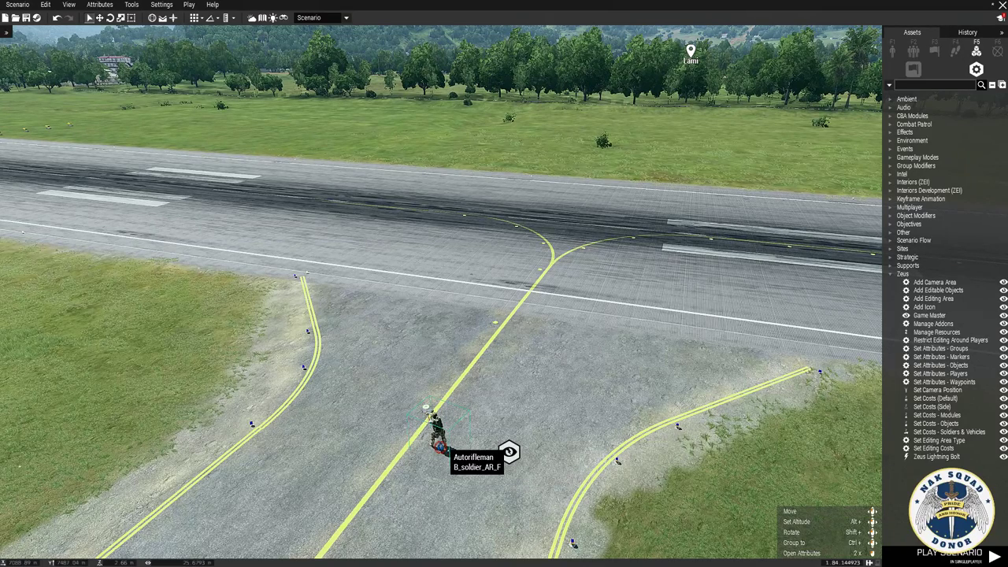
right_click(438, 416)
mouse_move(461, 409)
mouse_move(473, 337)
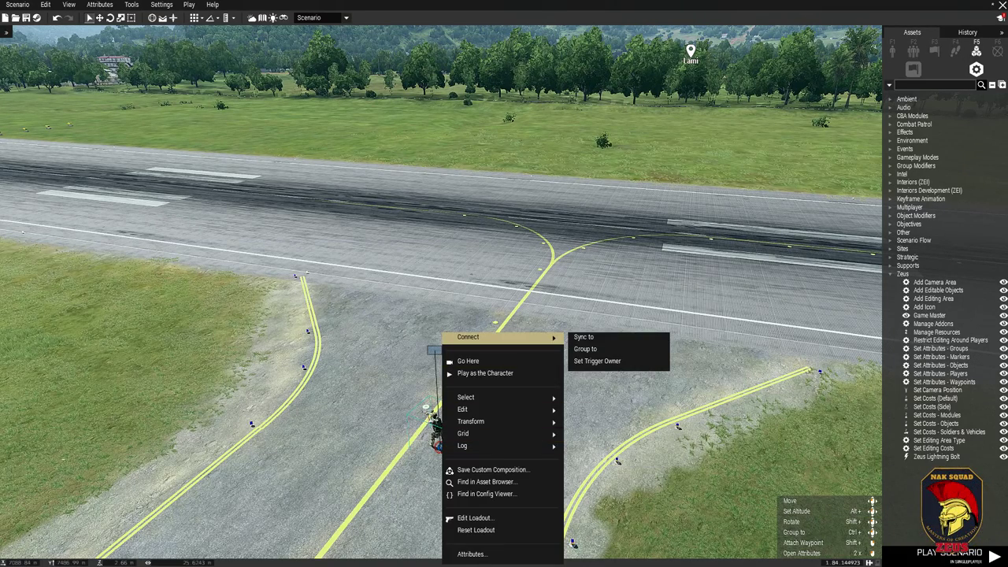
left_click(584, 337)
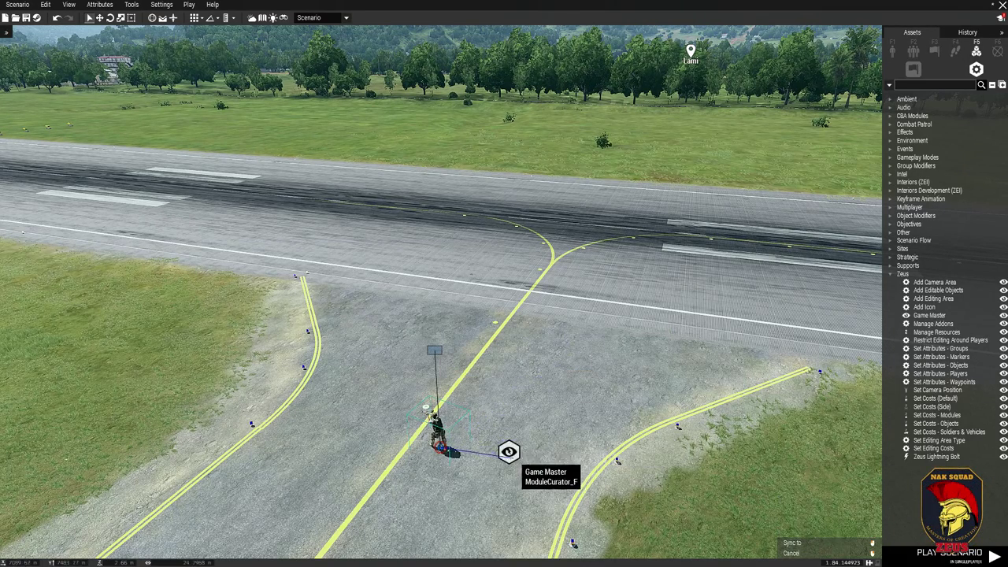
left_click(509, 452)
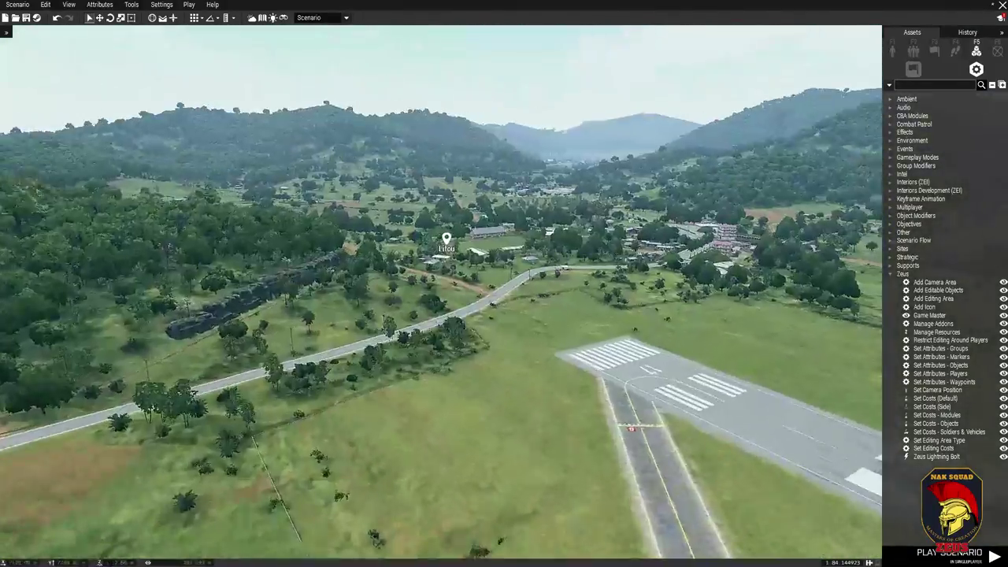
Place an OPFOR FIA Autorifleman on the town sidewalk outside the green-tiled shop building and turn him toward the street
key("w")
key("w")
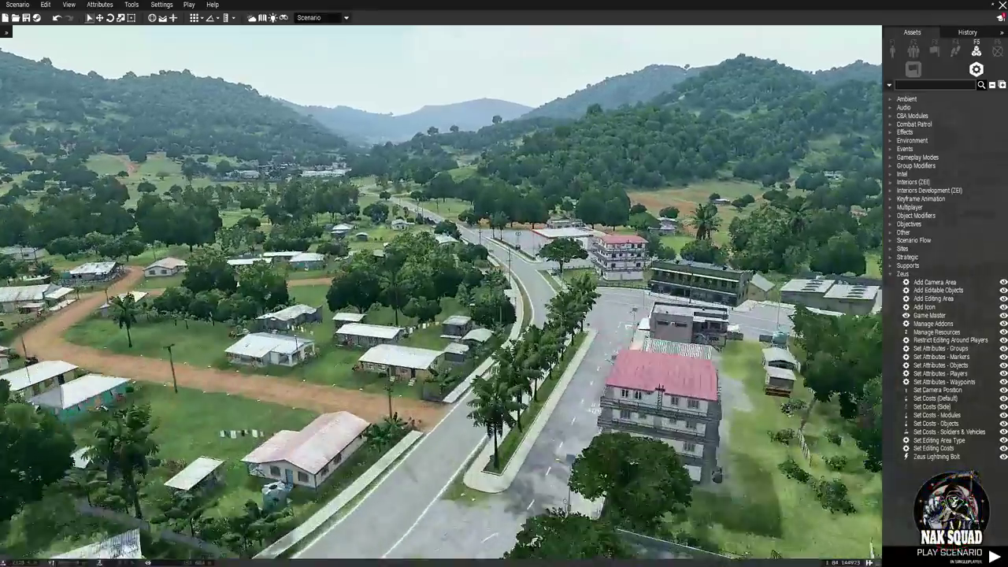
key("w")
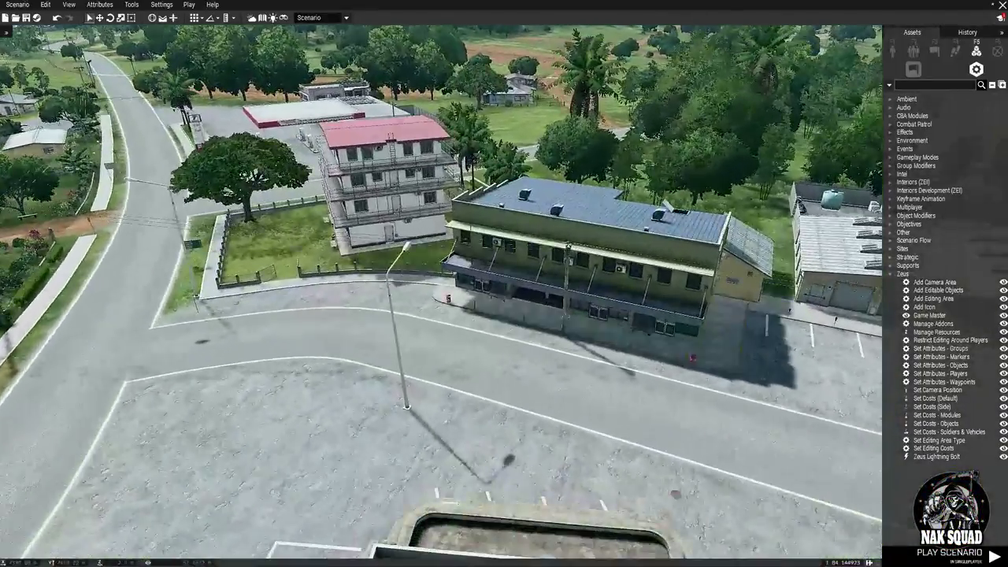
key("w")
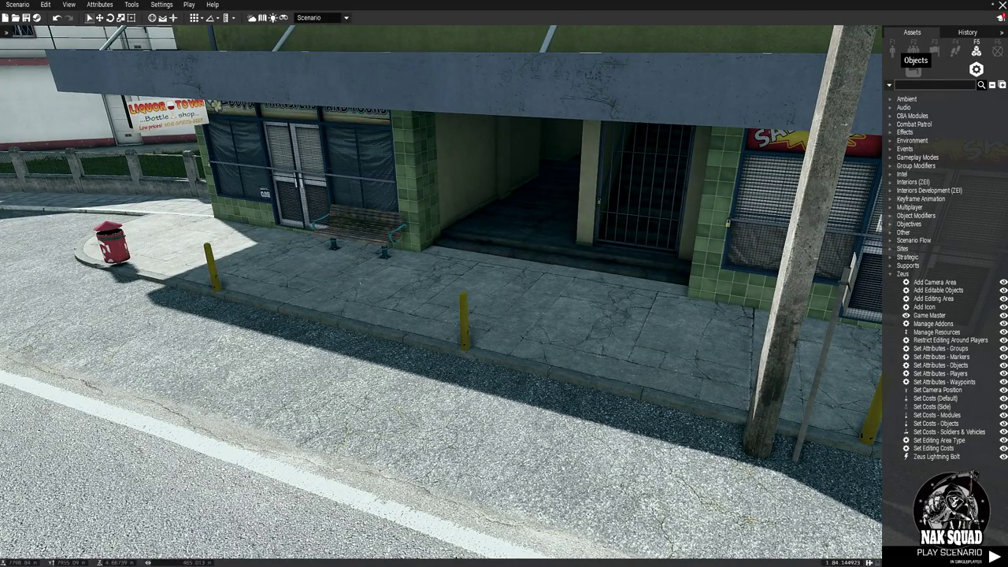
left_click(893, 51)
left_click(920, 70)
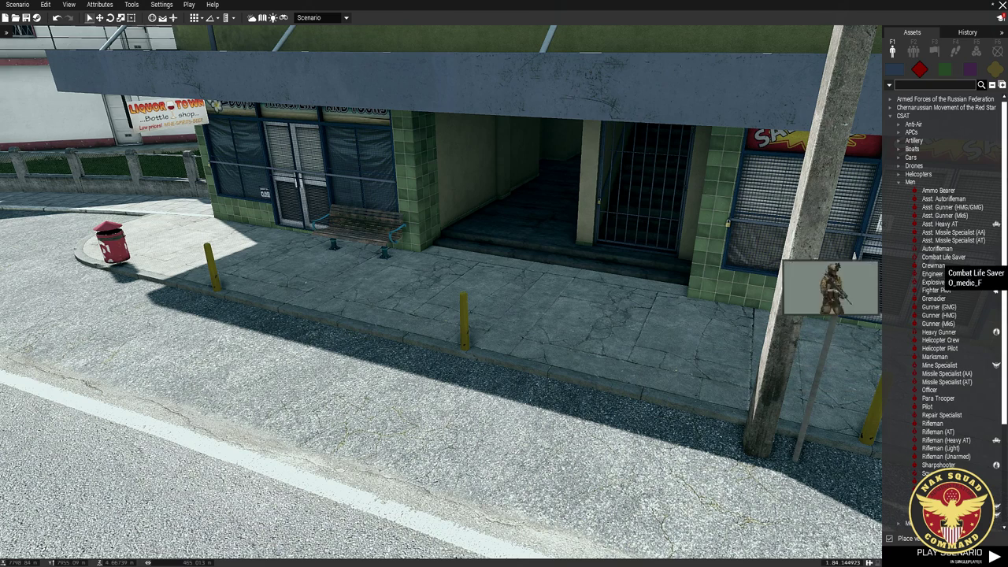
left_click(891, 115)
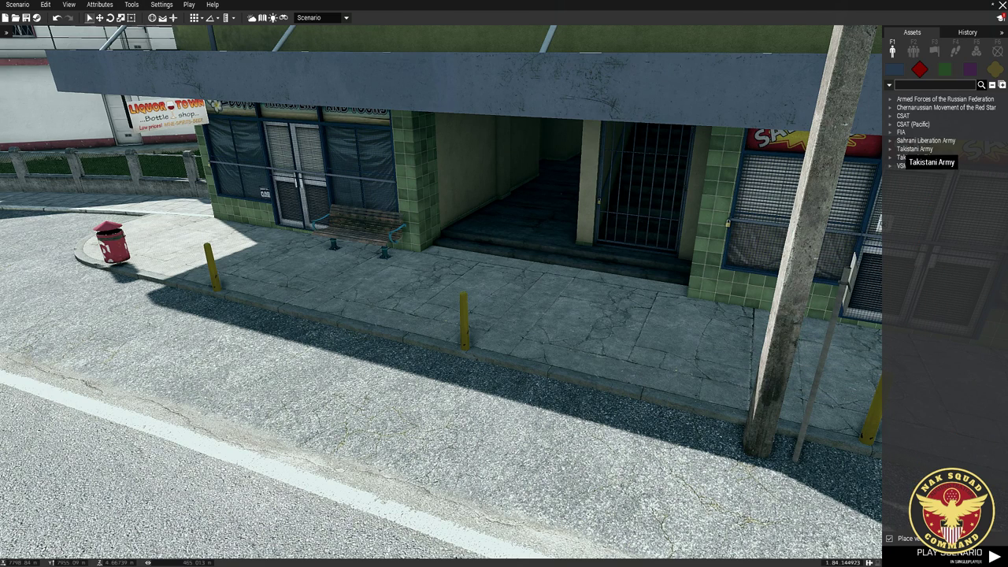
left_click(891, 132)
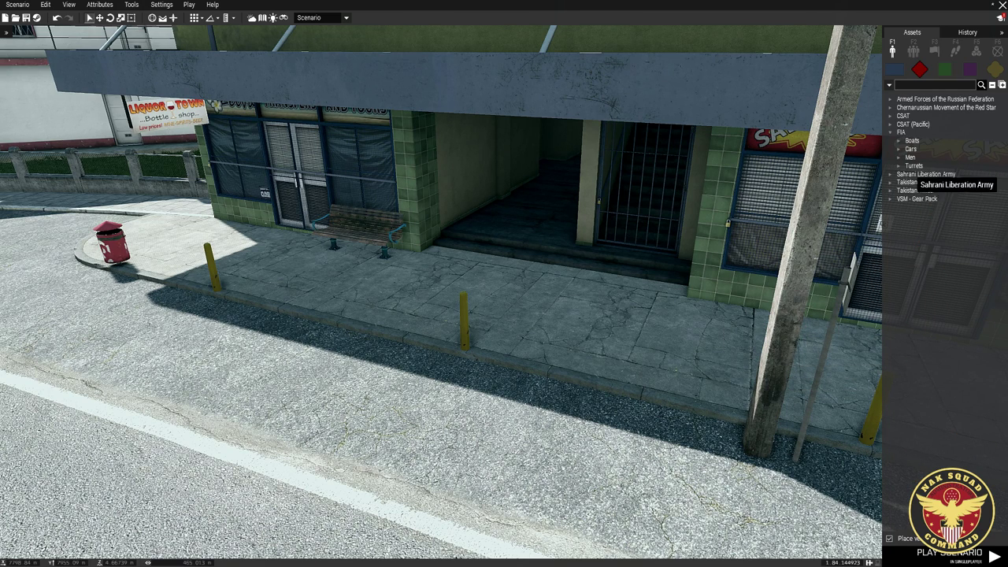
left_click(899, 157)
left_click(933, 174)
key("w")
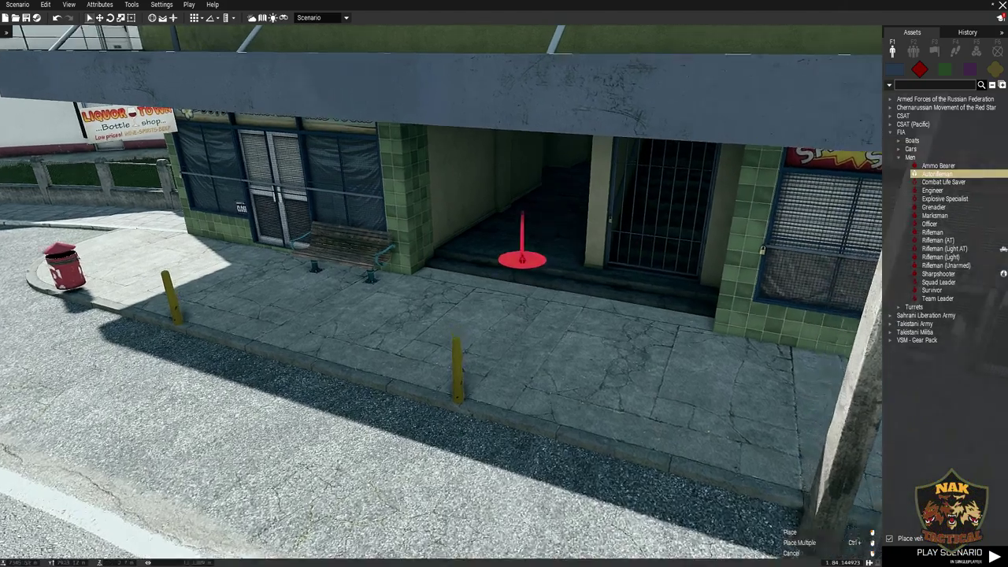
left_click(474, 340)
left_click_drag(474, 340, 411, 428)
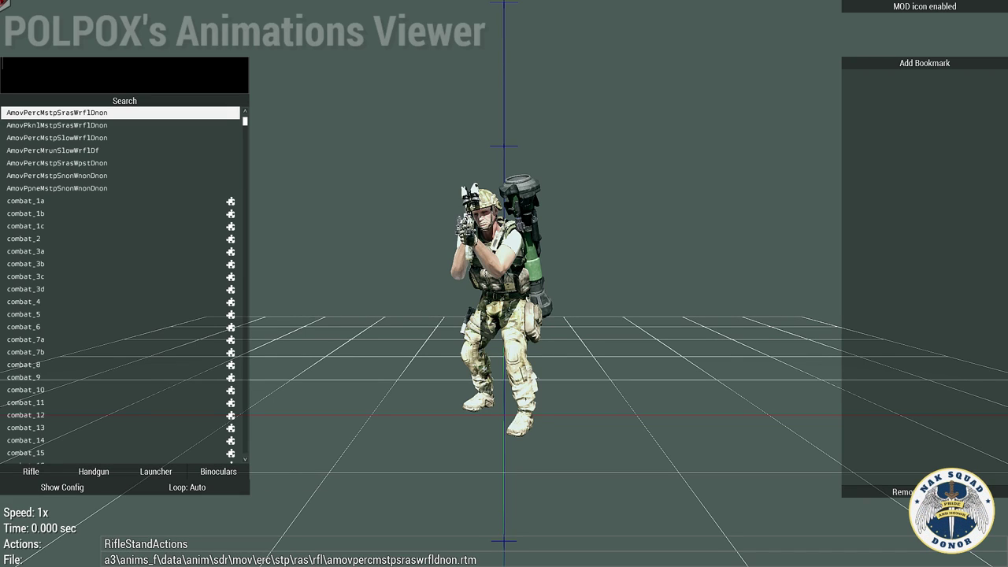
Fetch the animation name from another window and search POLPOX's Animations Viewer for AdthPercMstpSlowWrf_beating
key("alt+Tab")
key("alt+Tab")
key("alt+Tab")
key("alt+Tab")
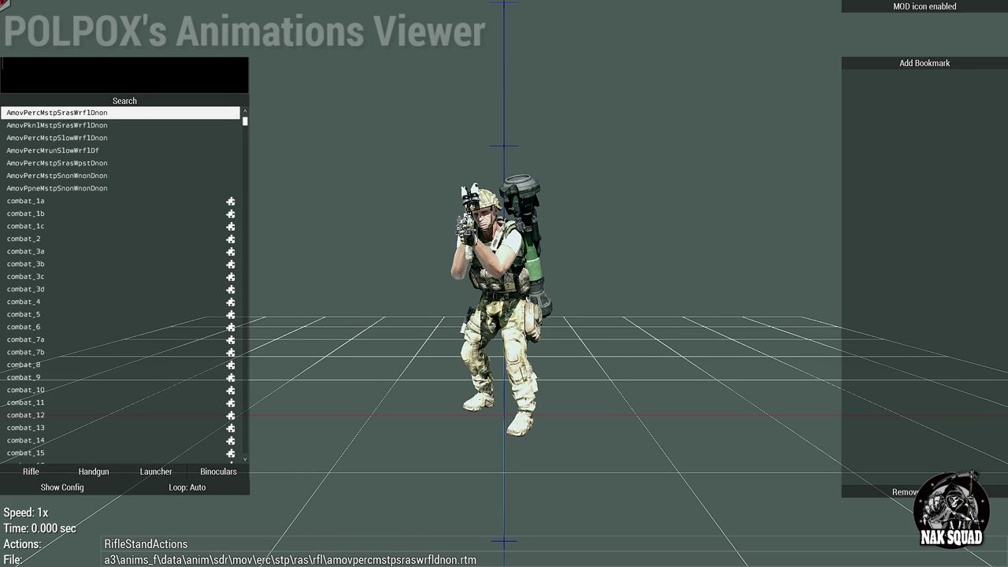
type("AdthPercMstpSlowWrf_beating")
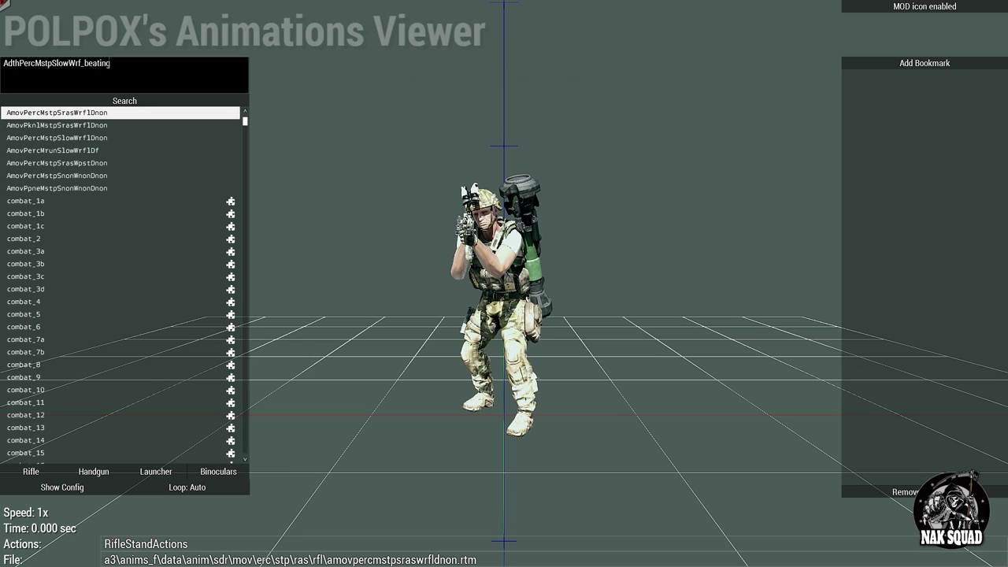
left_click(125, 101)
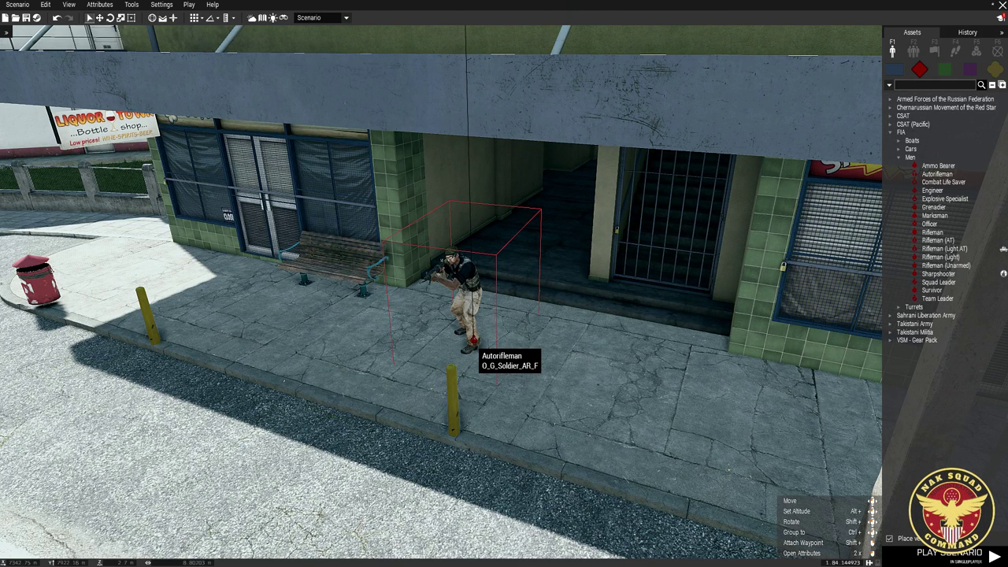
Apply the AdthPercMstpSlowWrf_beating animation to the FIA Autorifleman and add ",5" to his Animation Player attribute
key("ctrl+v")
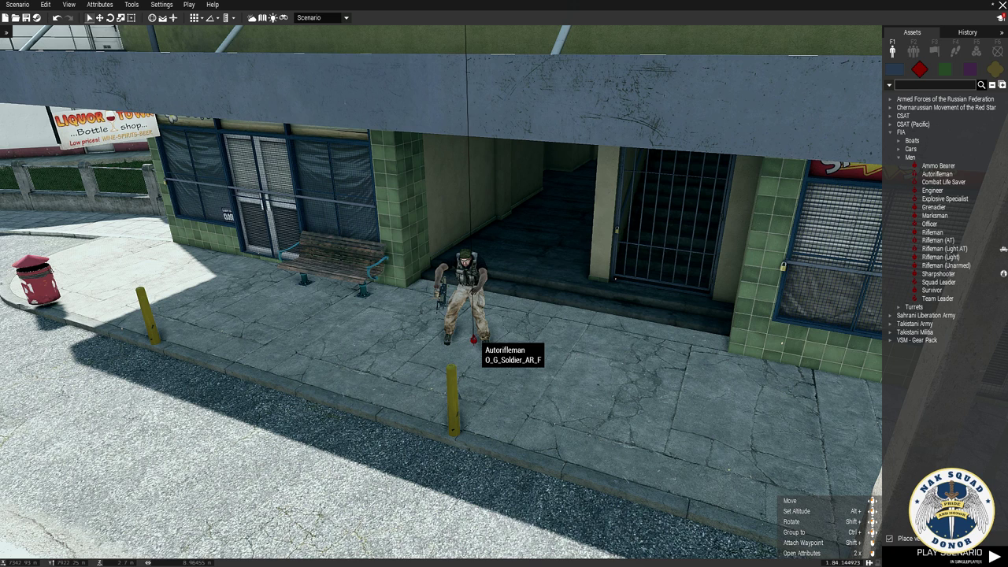
double_click(474, 341)
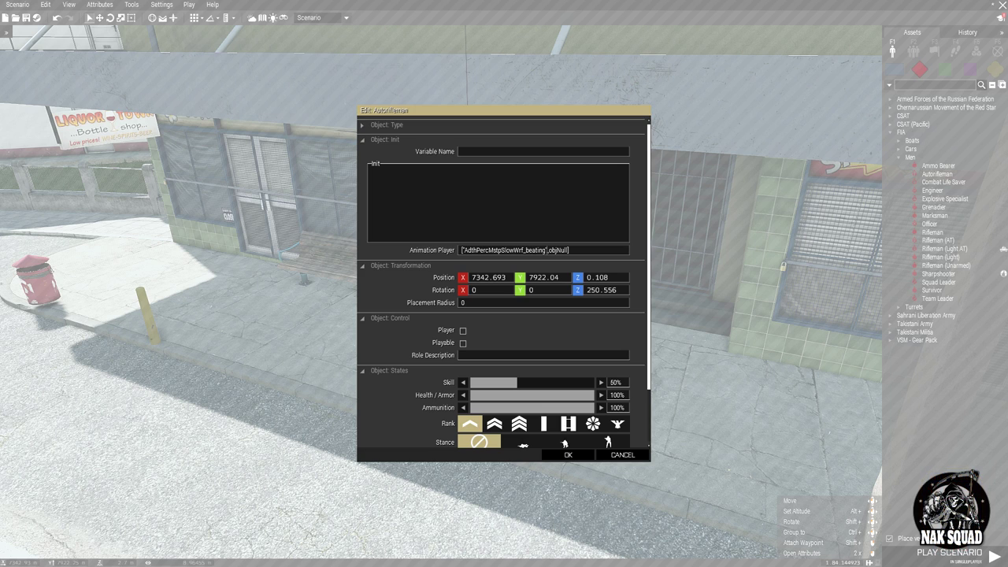
type(",5")
scroll(504, 284, "down", 1)
left_click(568, 454)
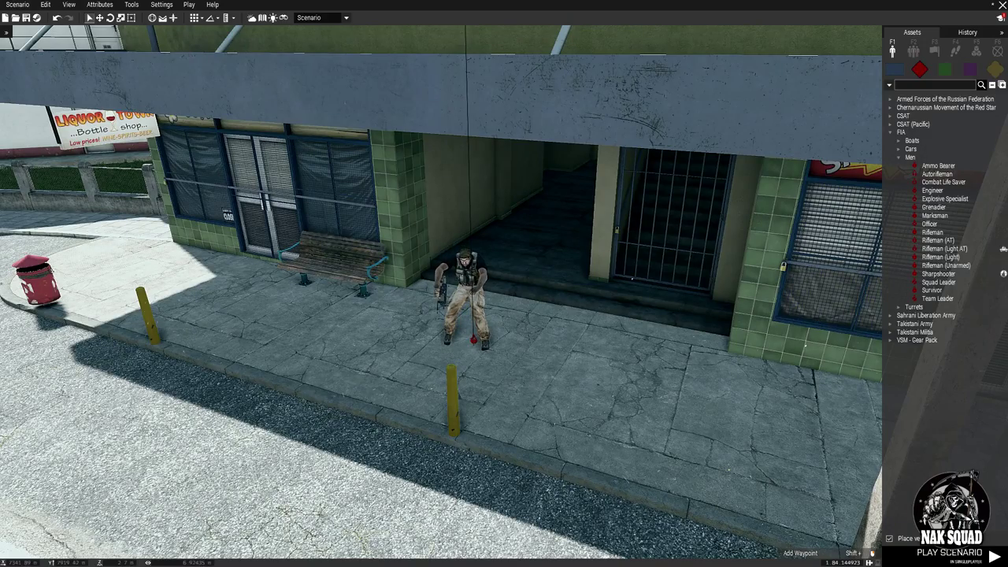
Find the helper props by searching for "help" and place an Arrow (Direction, Blue) at the FIA Autorifleman's feet
key("d")
key("w")
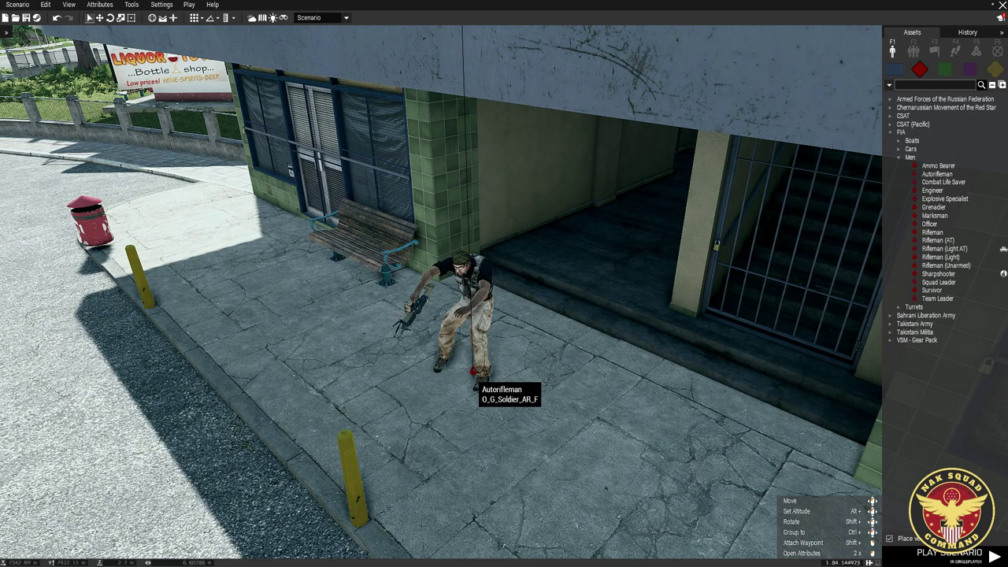
left_click(471, 377)
left_click(626, 278)
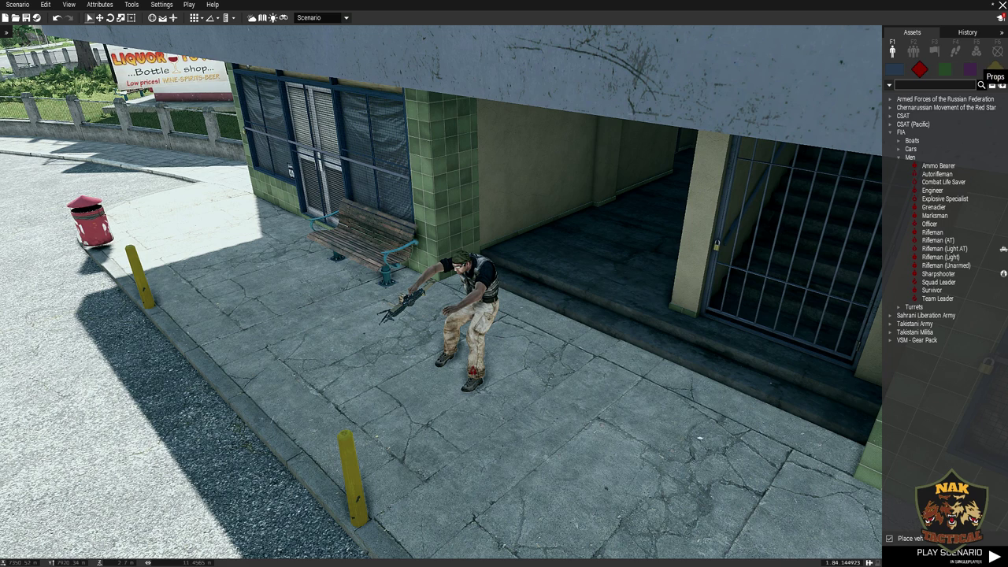
left_click(995, 70)
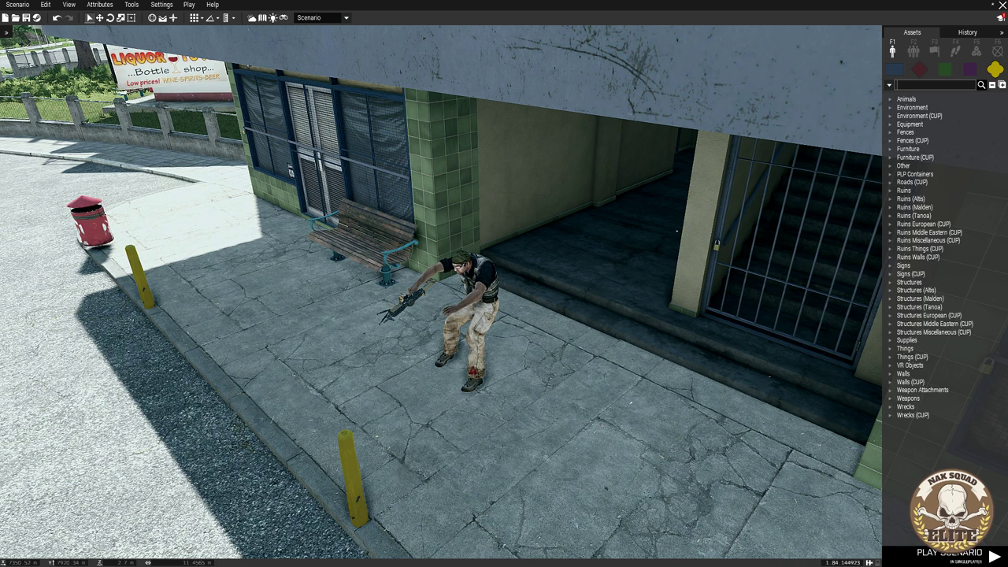
type("help")
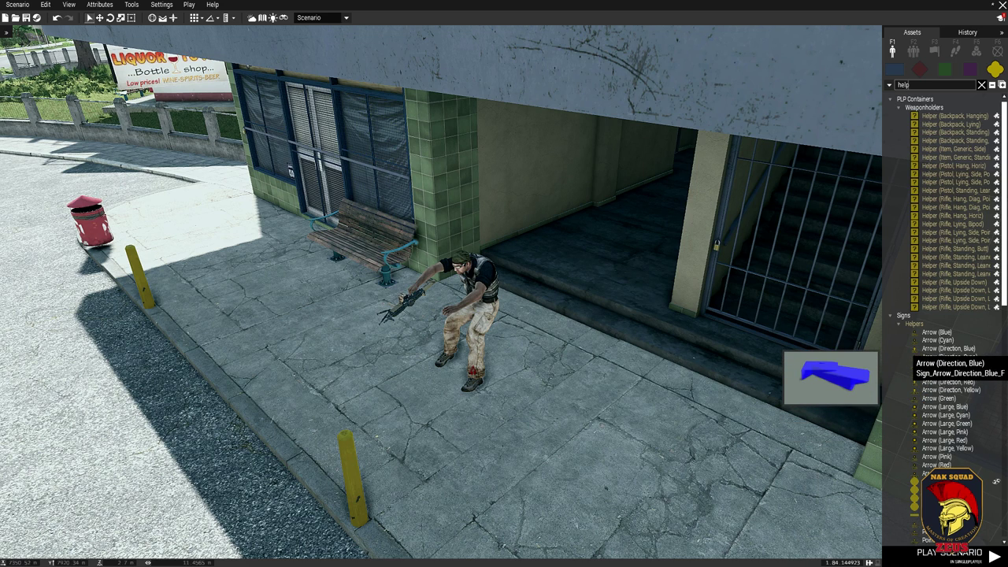
left_click(929, 348)
left_click(452, 374)
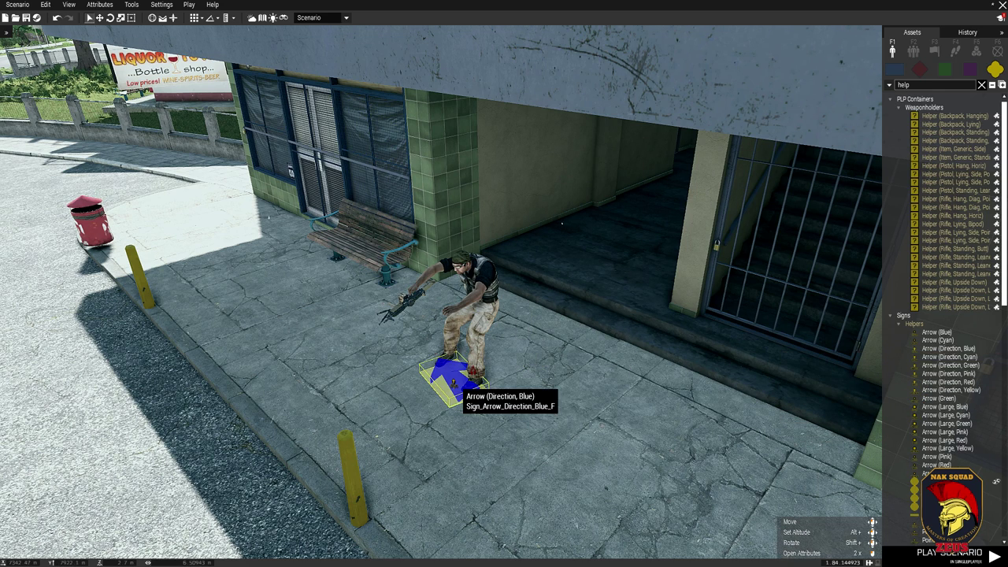
Rotate the blue direction arrow to the soldier's facing direction and centre it between his feet
left_click_drag(453, 384, 345, 436)
left_click(345, 435)
key("a")
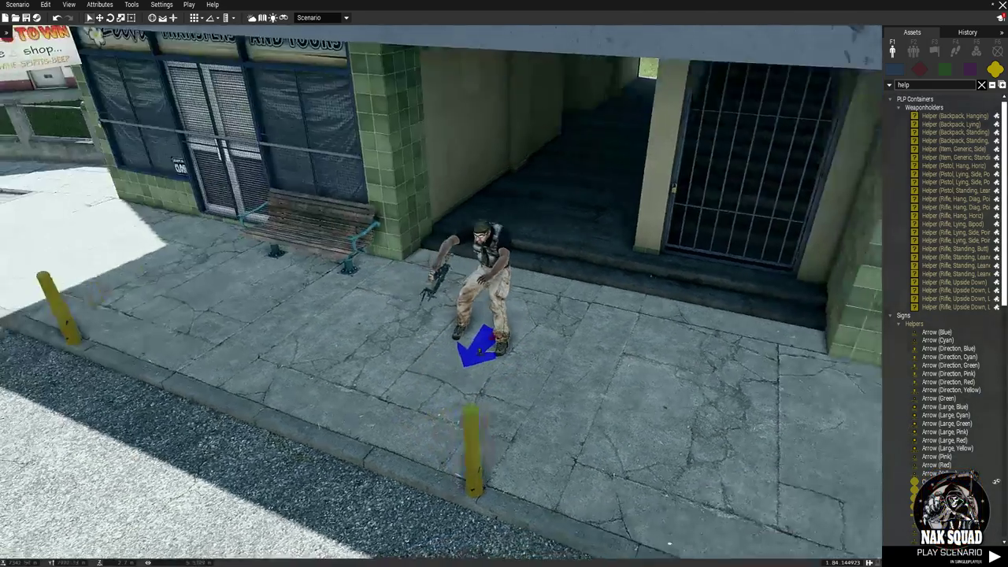
key("w")
left_click_drag(483, 410, 475, 386)
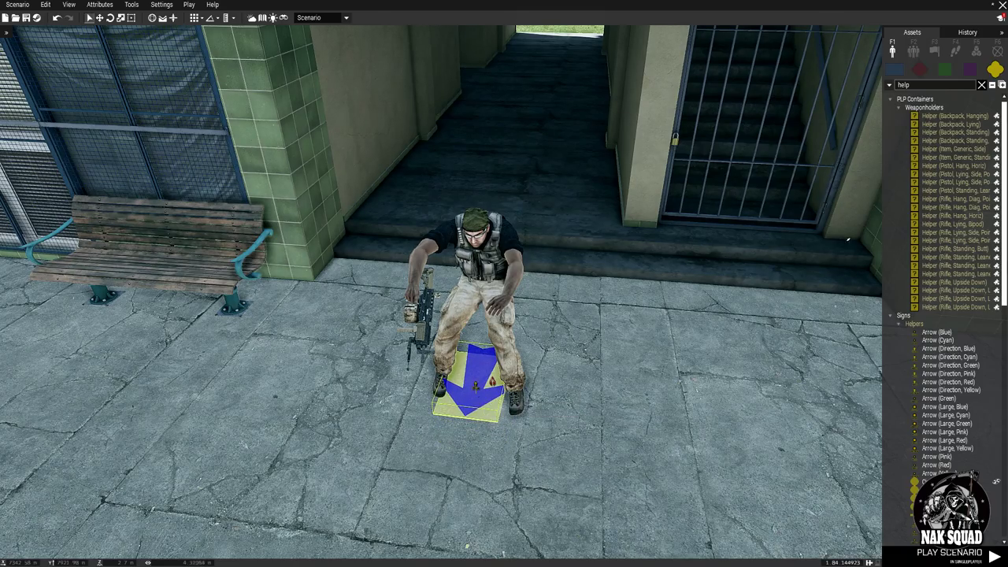
Raise the blue direction arrow from the ground to the soldier's upper body
left_click(465, 441)
key("w")
key("d")
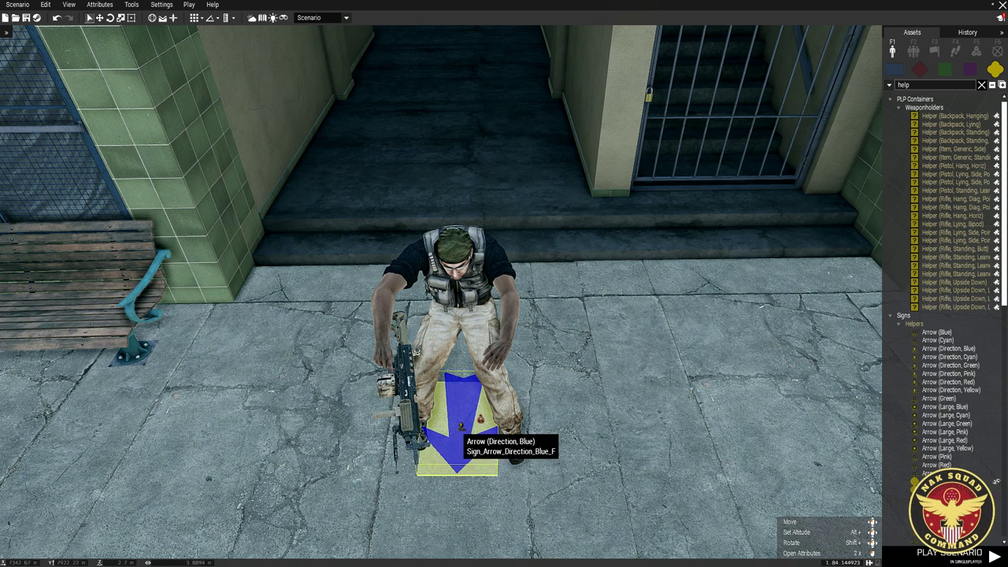
left_click_drag(460, 426, 458, 283)
Examine the height and alignment of the raised arrow against the posed soldier from the side
key("d")
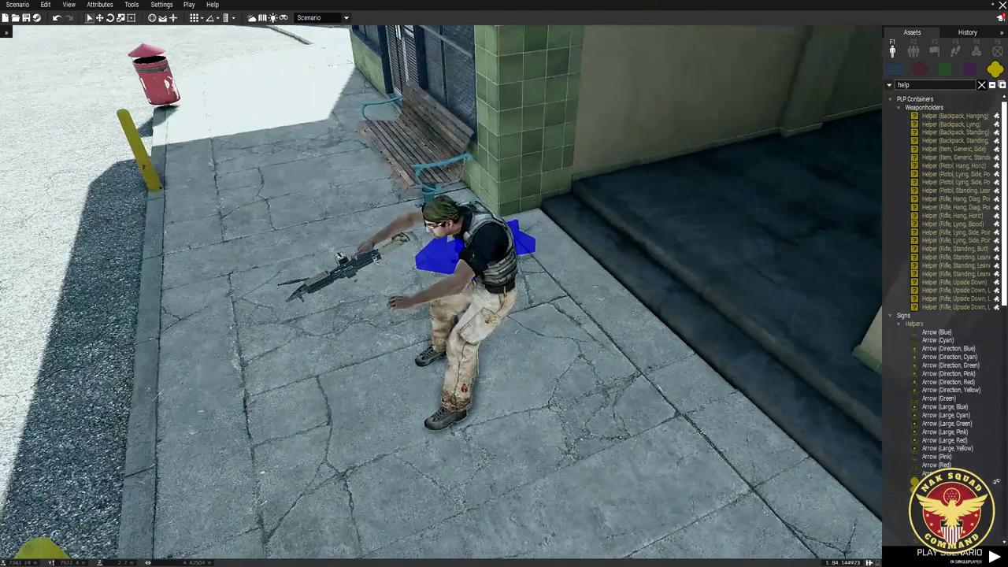
key("s")
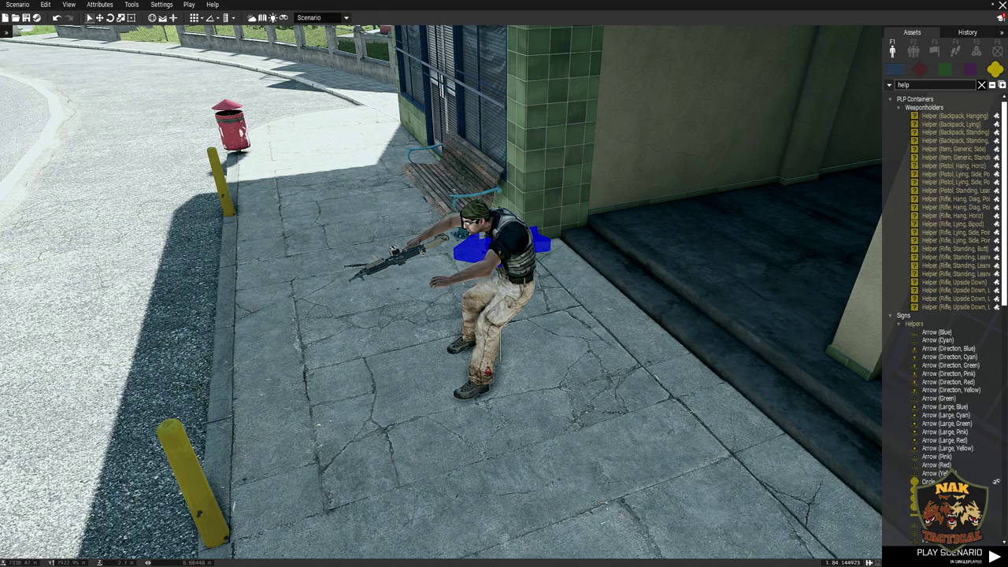
key("s")
key("d")
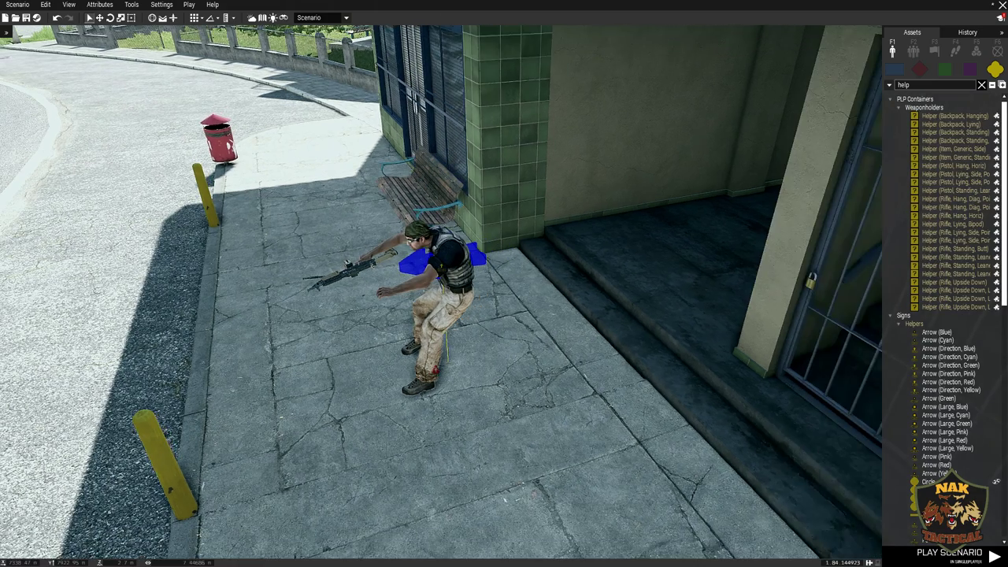
key("w")
key("a")
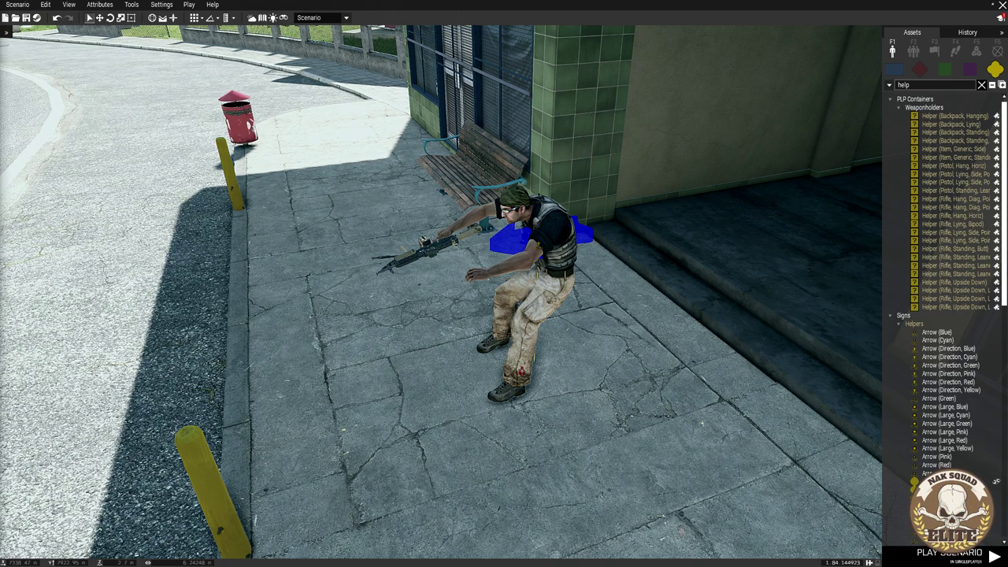
key("d")
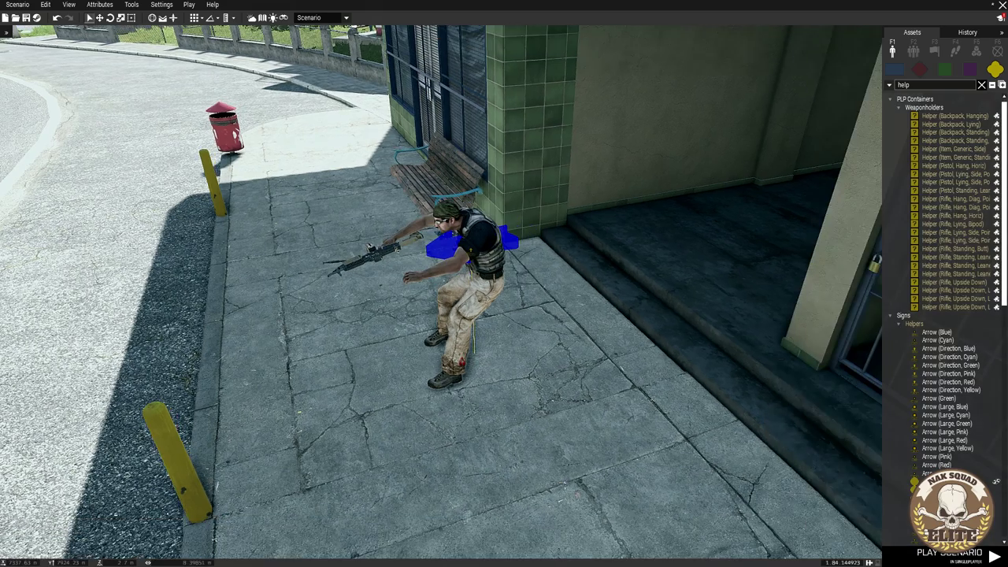
Switch to the browser's POLPOX's Artwork Supporter topic and read the Effect Dropper arguments, expanding its hidden list of effect names
key("alt+Tab")
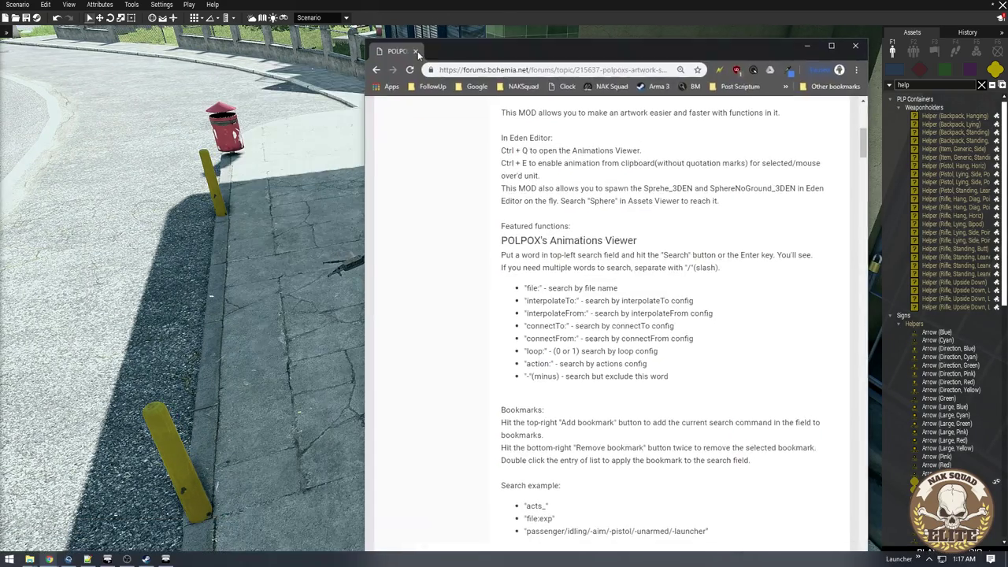
scroll(505, 305, "down", 5)
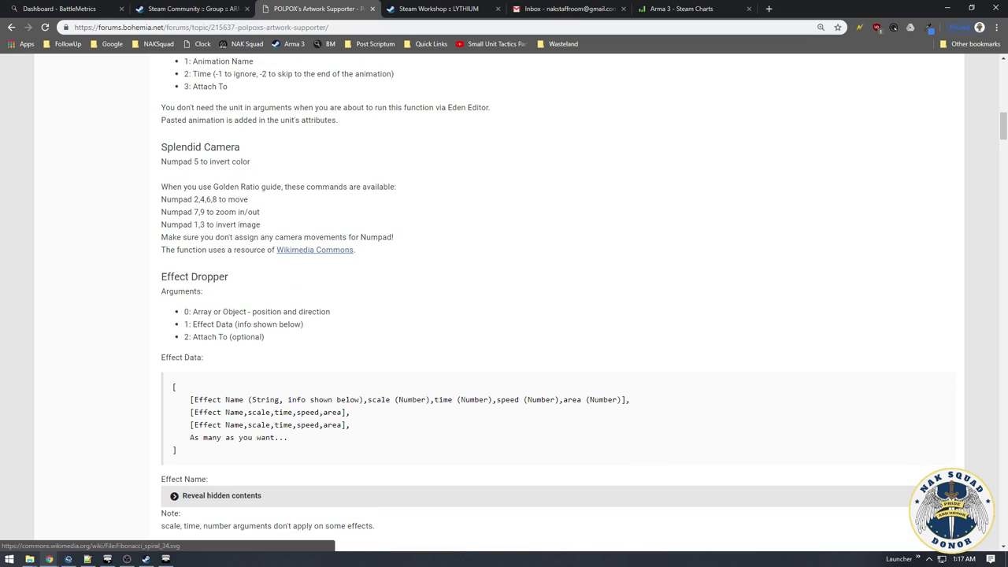
scroll(504, 315, "up", 3)
scroll(504, 315, "down", 6)
scroll(504, 315, "up", 3)
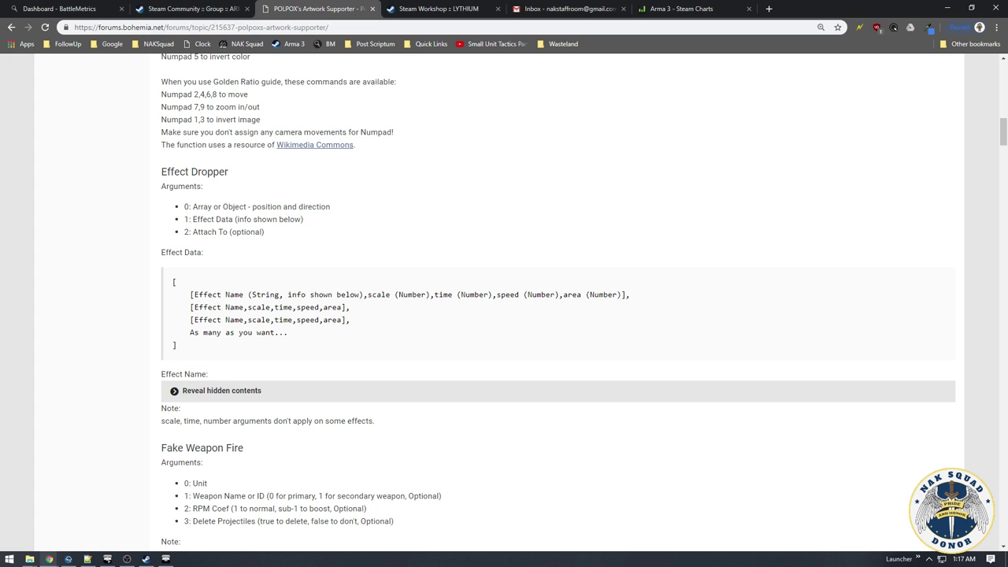
left_click(222, 390)
scroll(222, 391, "down", 5)
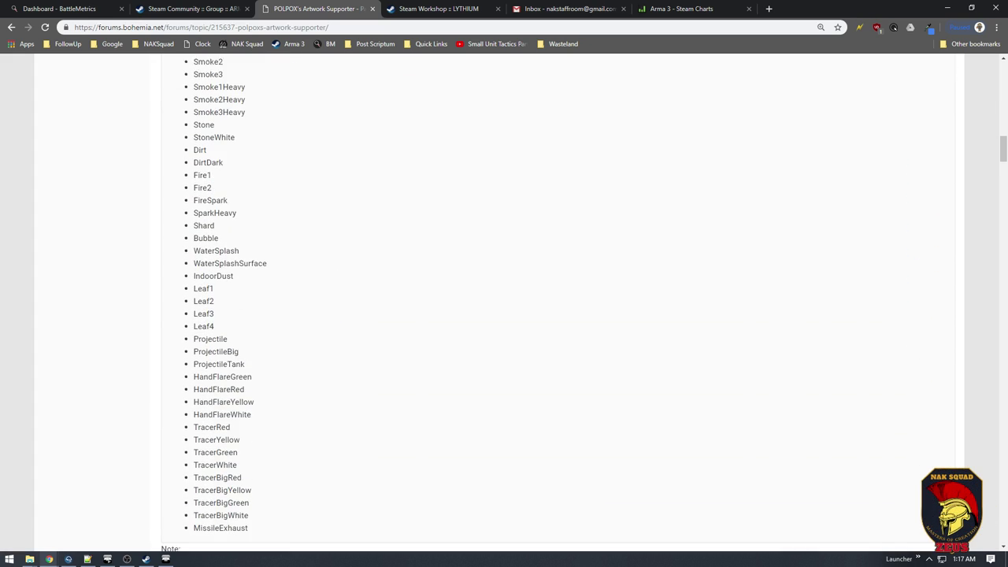
scroll(504, 315, "up", 4)
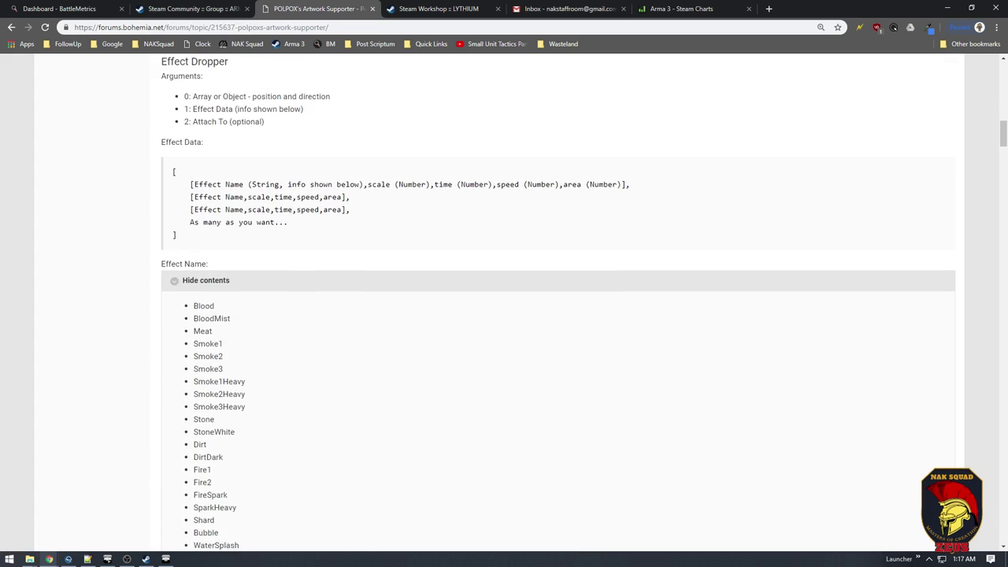
scroll(504, 316, "down", 2)
scroll(504, 315, "down", 1)
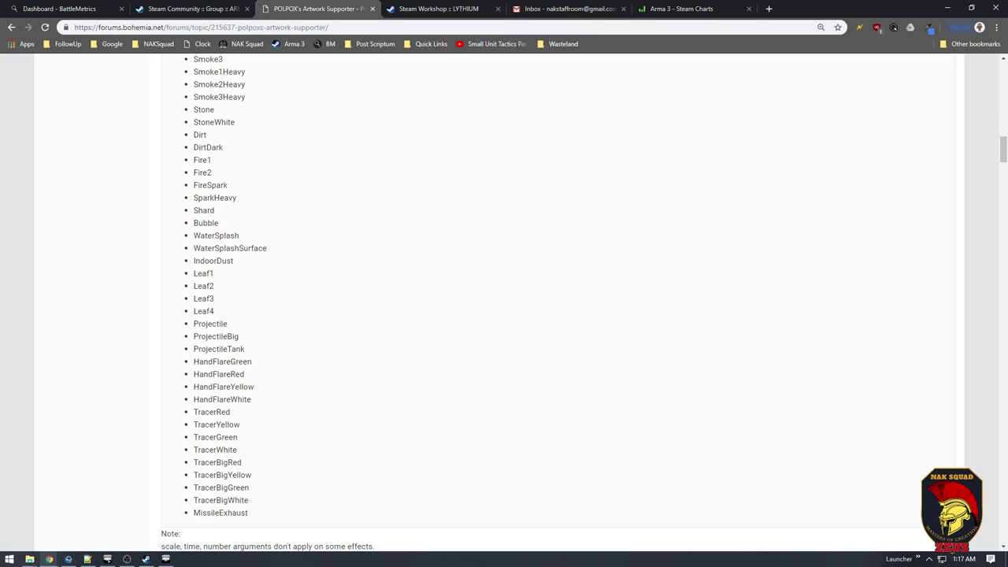
scroll(504, 315, "up", 1)
scroll(504, 315, "up", 1)
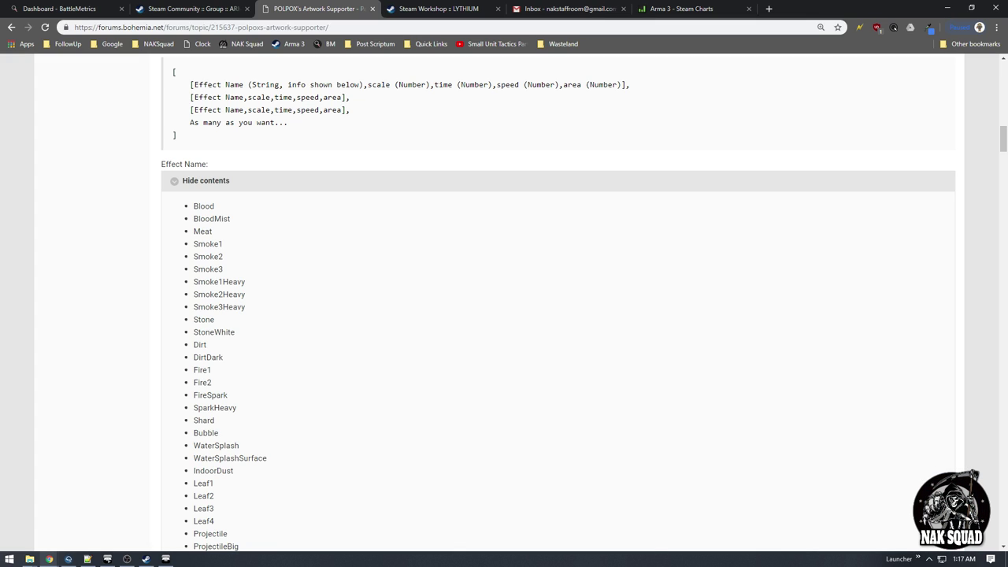
Switch back to Arma 3 and set the blue direction arrow's init to [this,[["Blood"],["BloodMist"]]] call PLP_fnc_effectDropper
key("alt+Tab")
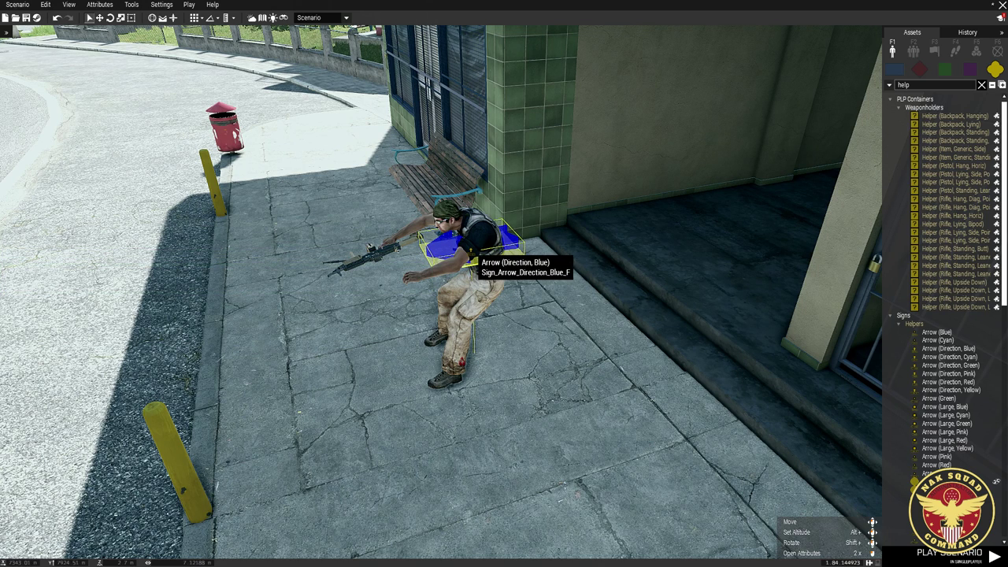
double_click(477, 257)
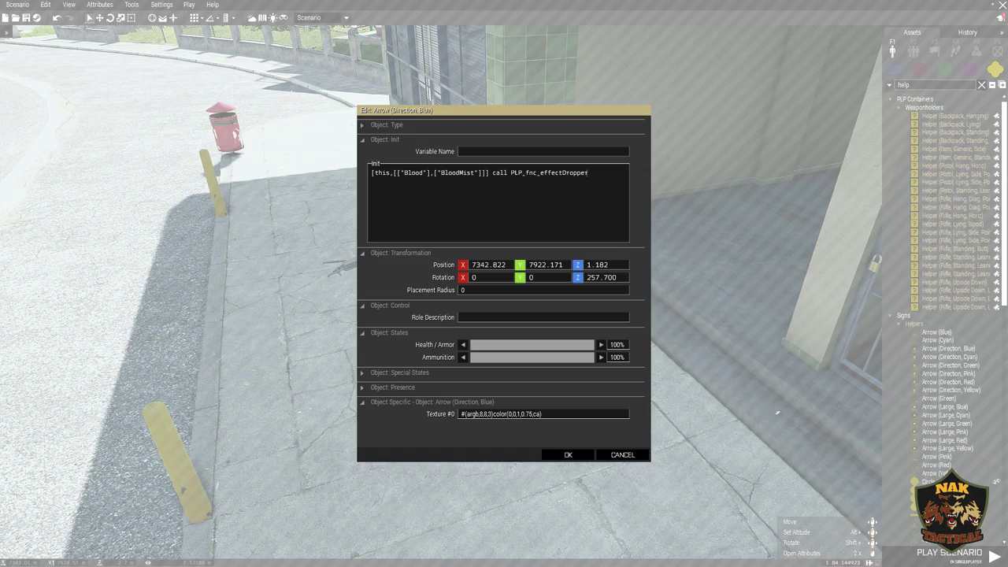
left_click(568, 455)
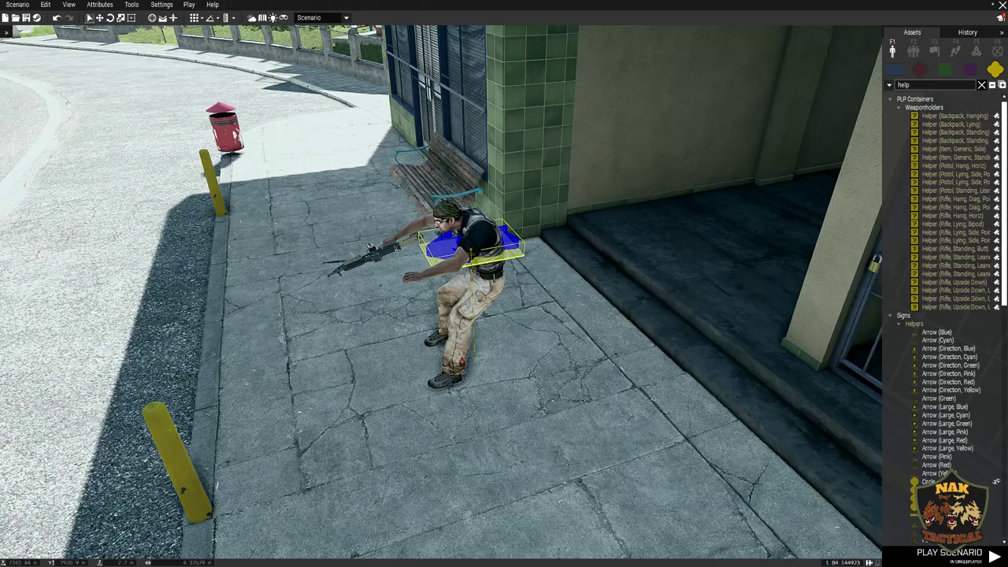
Examine the blue direction arrow's placement through the posed soldier's torso from several sides
key("a")
key("w")
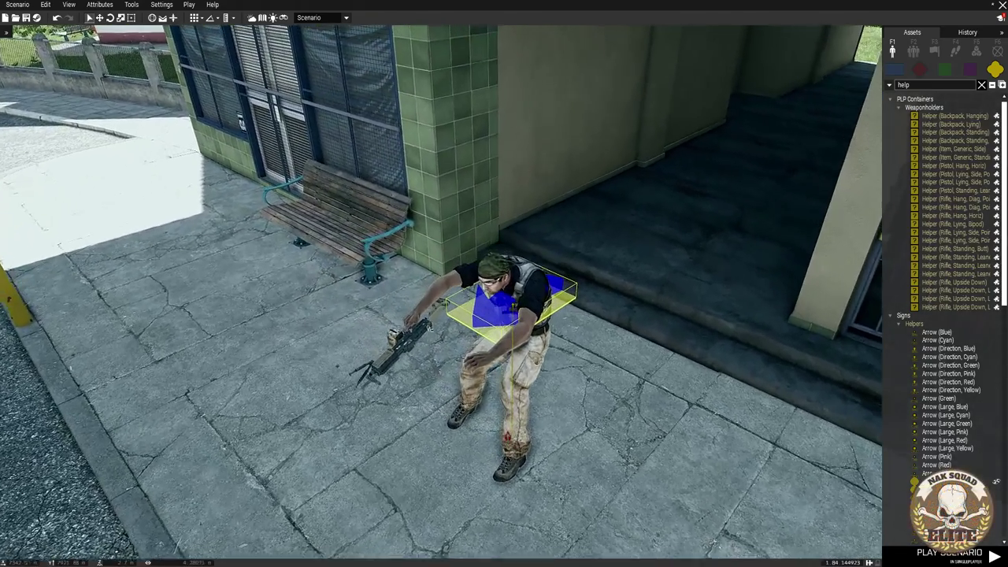
key("w")
key("d")
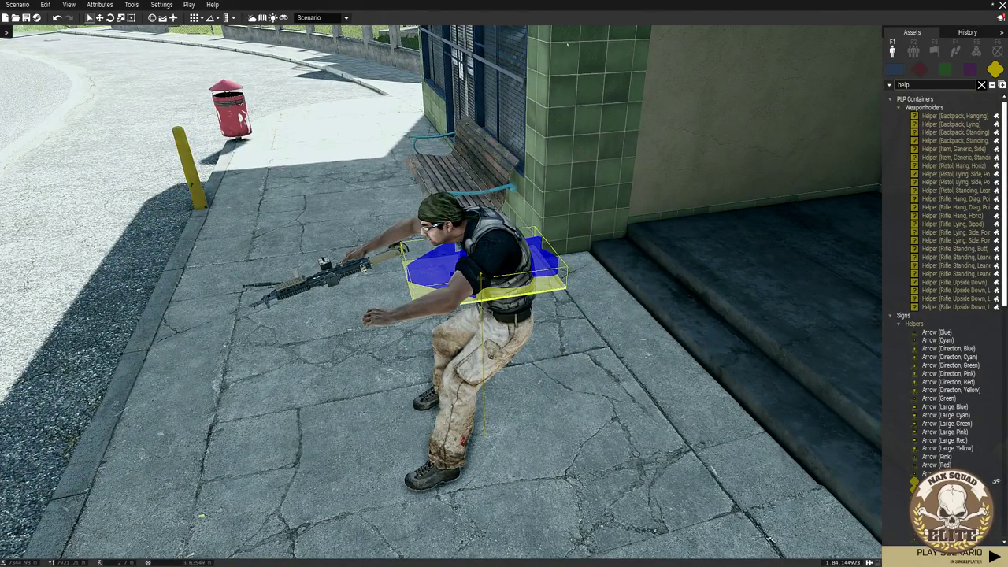
key("s")
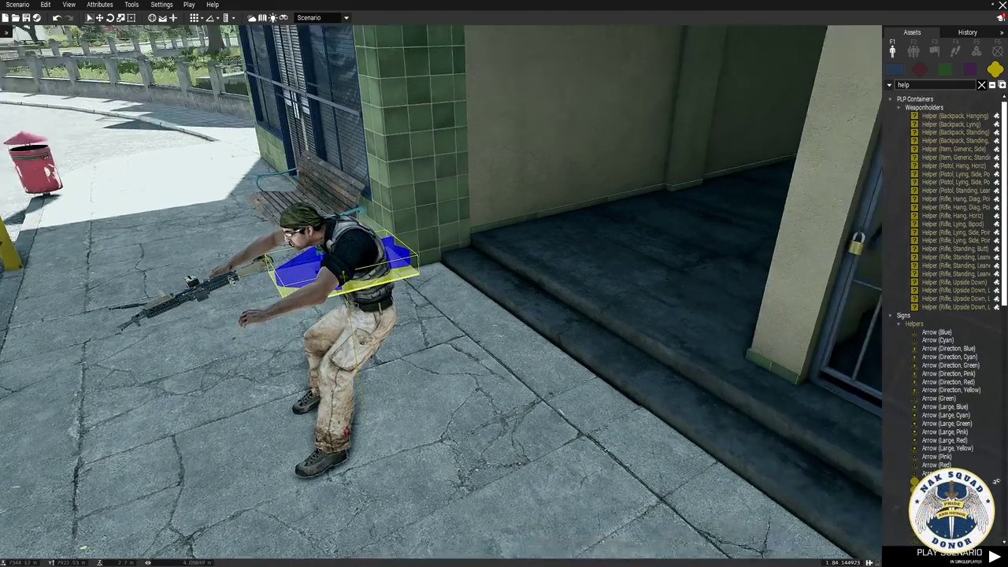
key("a")
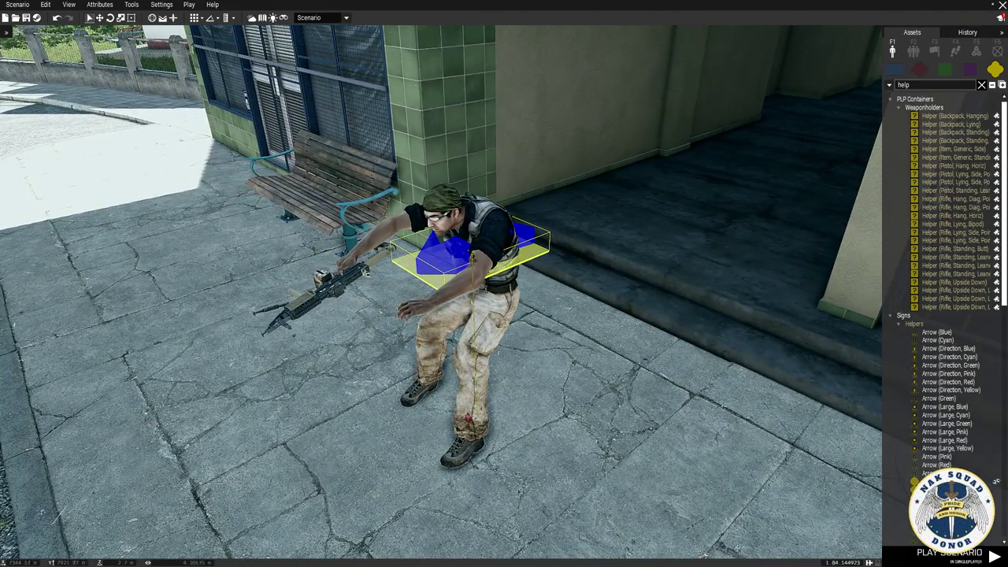
key("a")
key("d")
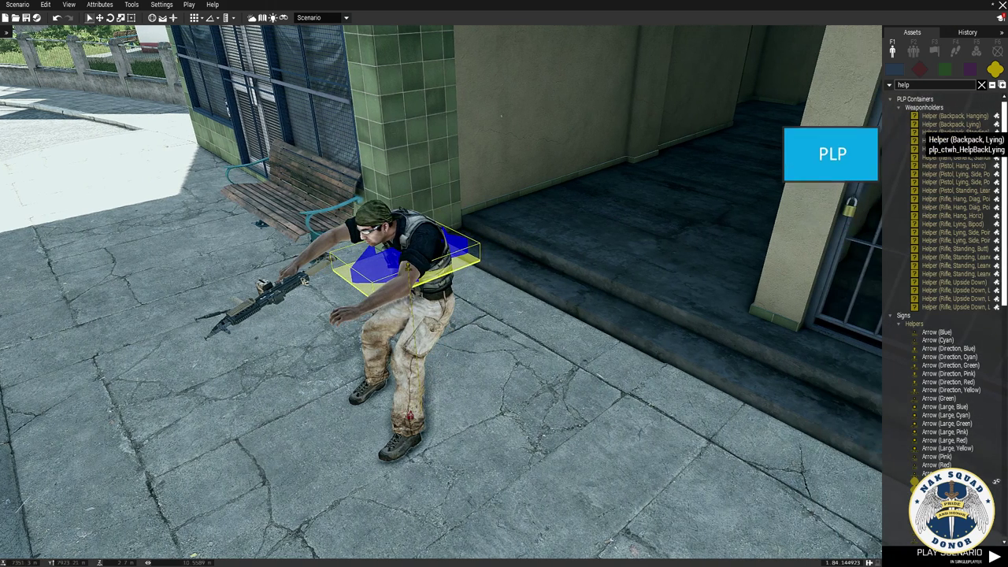
Clear the asset search and place an OPFOR FIA Rifleman in the covered passage behind the posed soldier
left_click(919, 69)
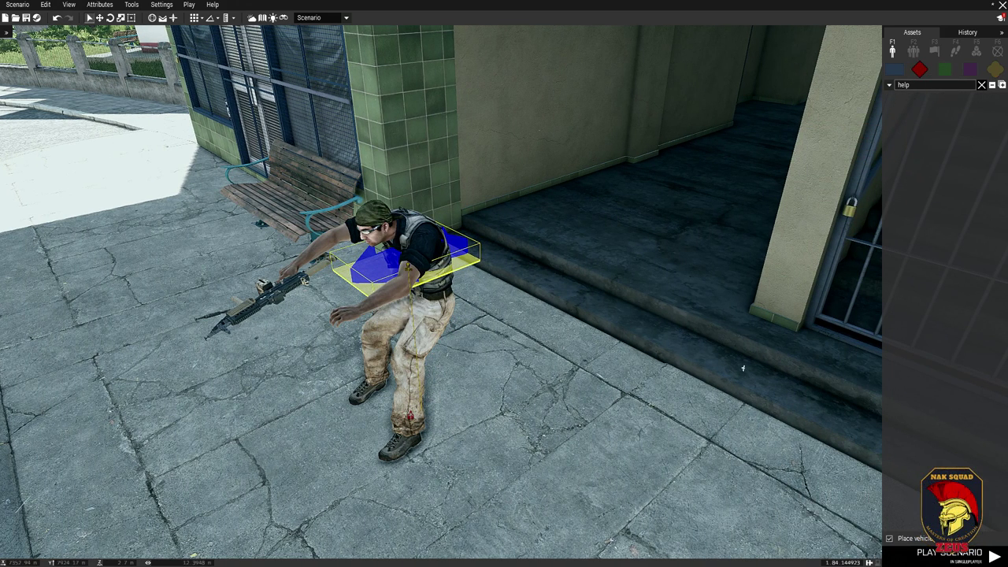
left_click(981, 84)
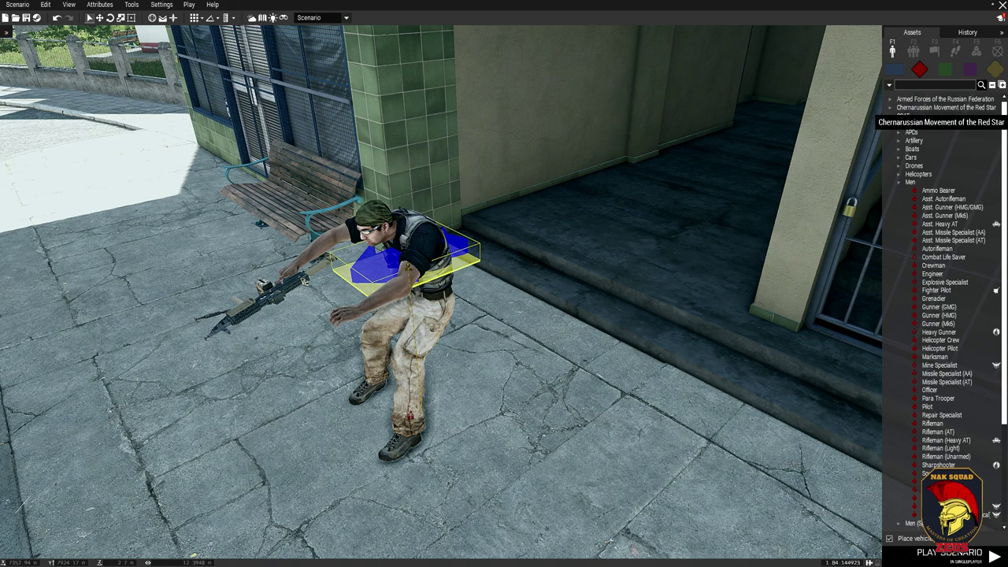
left_click(891, 116)
left_click(891, 132)
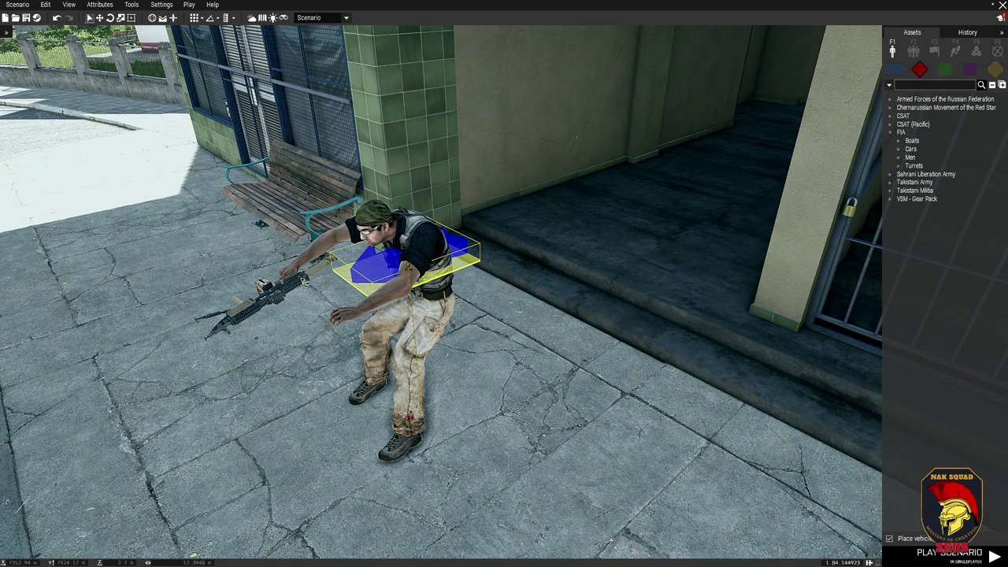
left_click(899, 157)
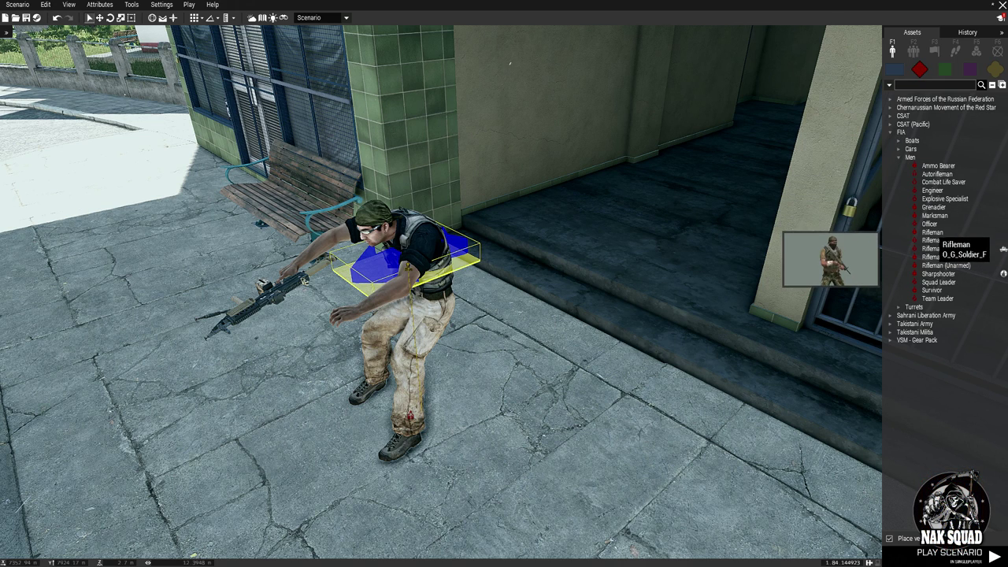
left_click(933, 233)
left_click(654, 208)
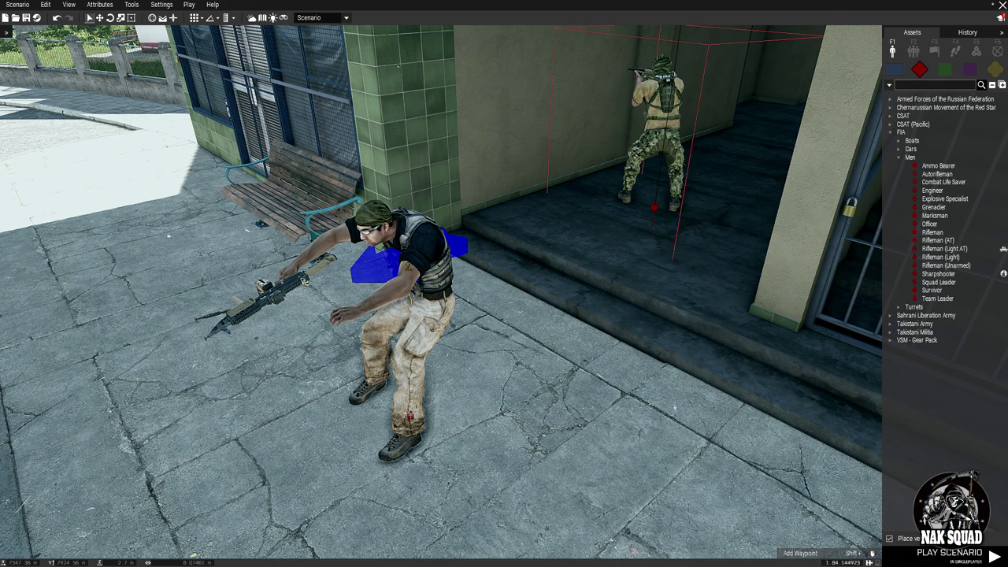
Rotate the rifleman to aim at the posed soldier and shift him slightly within the passage
left_click_drag(655, 208, 519, 279)
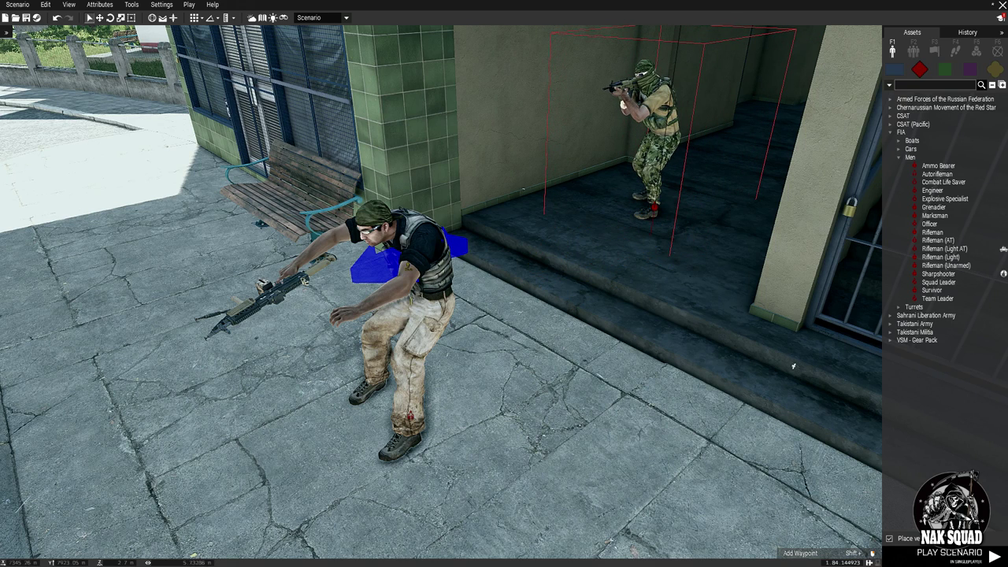
left_click_drag(660, 207, 668, 211)
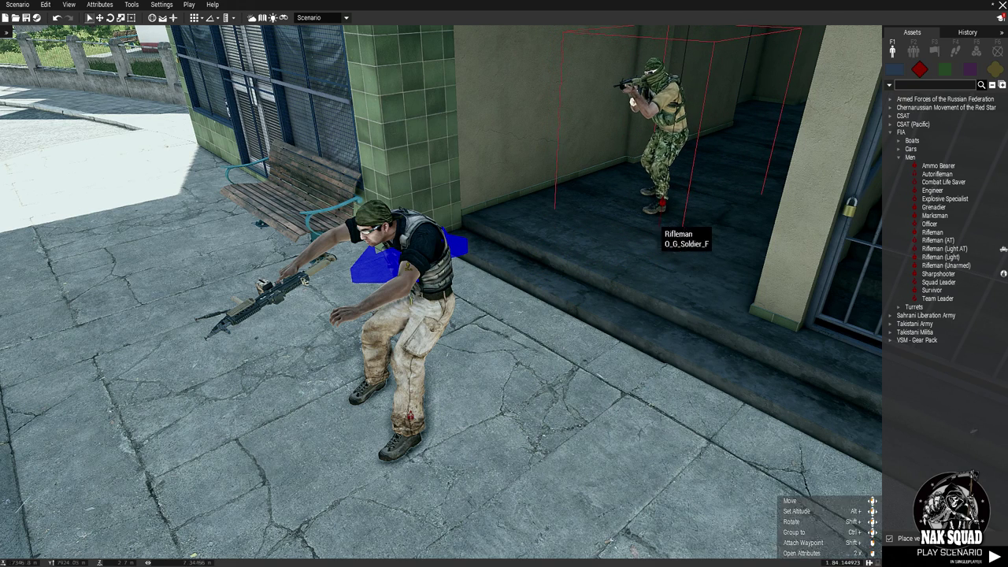
left_click(772, 365)
key("s")
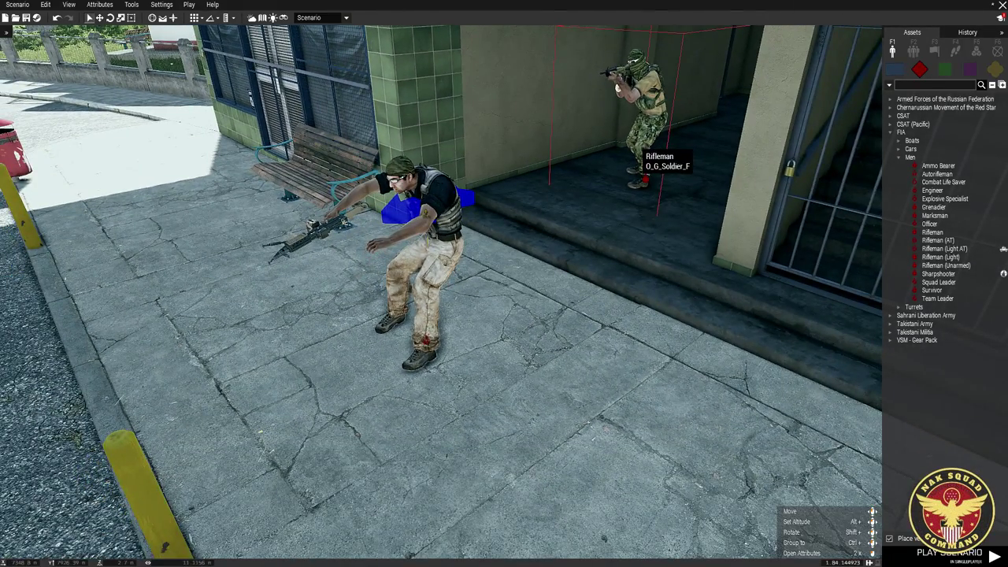
key("w")
left_click(748, 139)
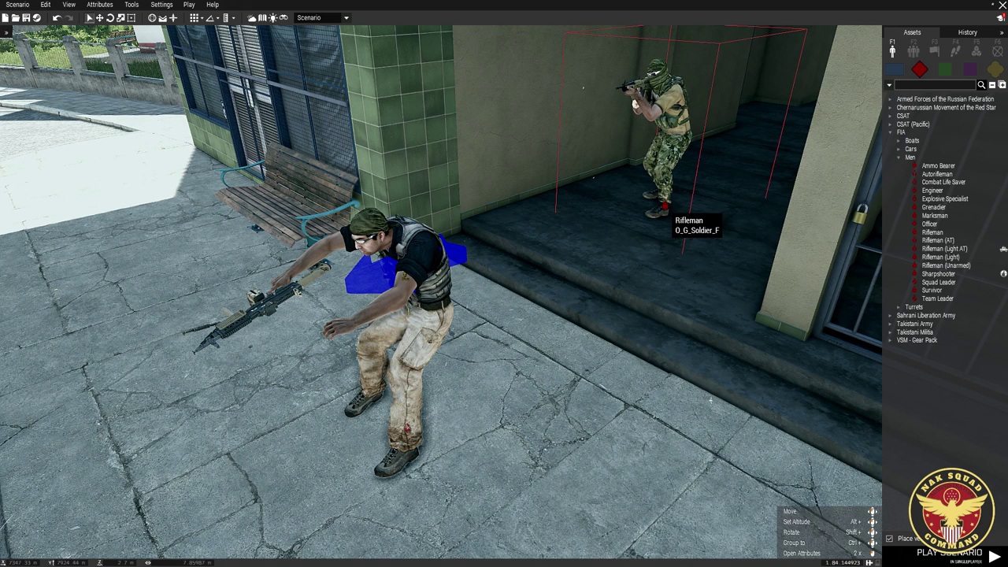
left_click(666, 207)
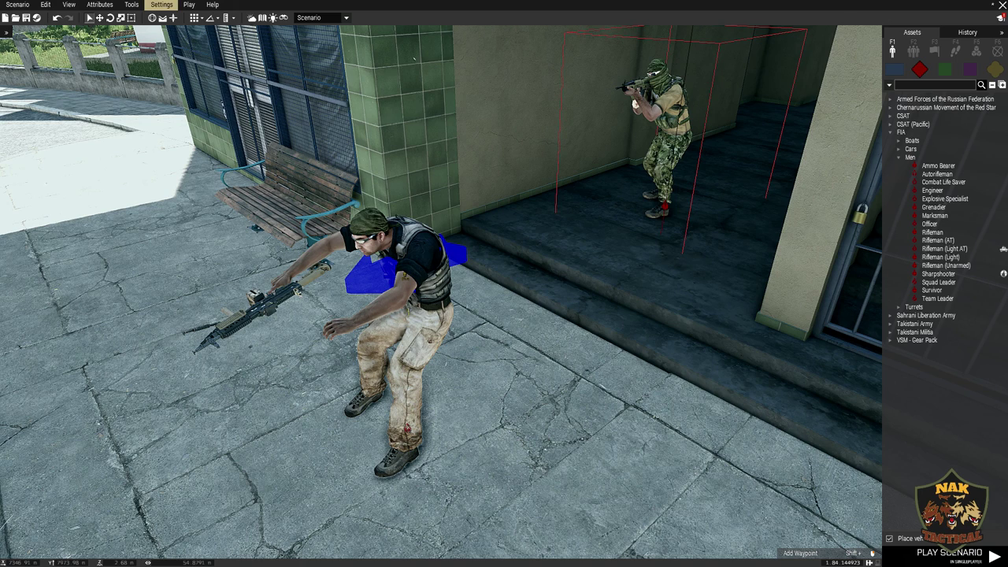
Open the standard Animations Viewer and choose the Grenadier (O_G_Soldier_GL_F) as the preview unit
left_click(131, 4)
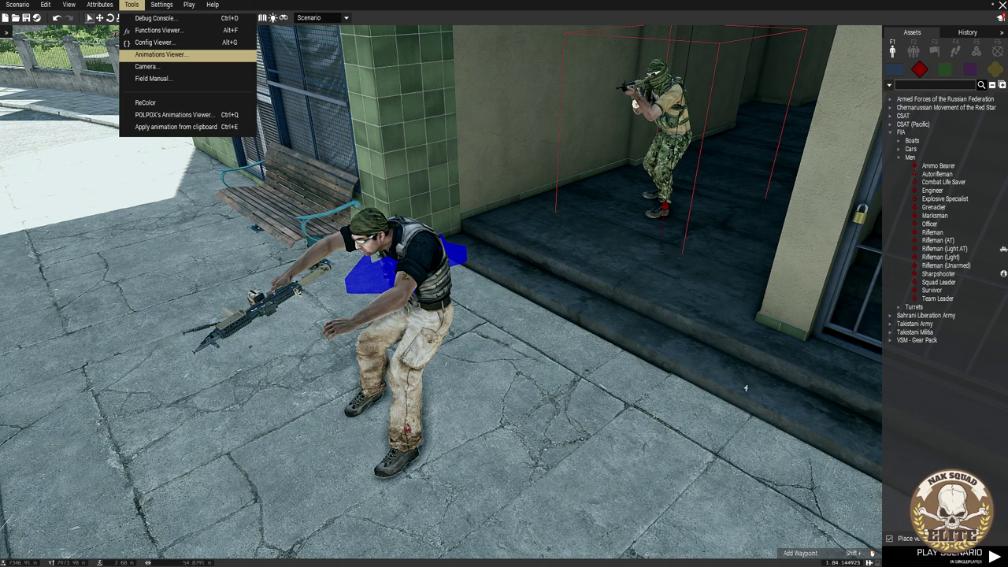
left_click(161, 54)
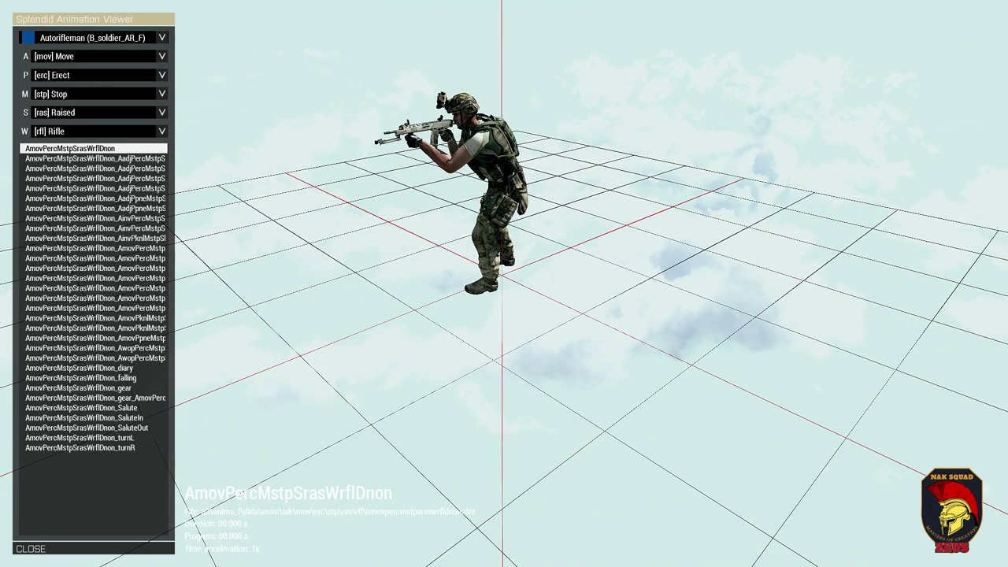
left_click(162, 38)
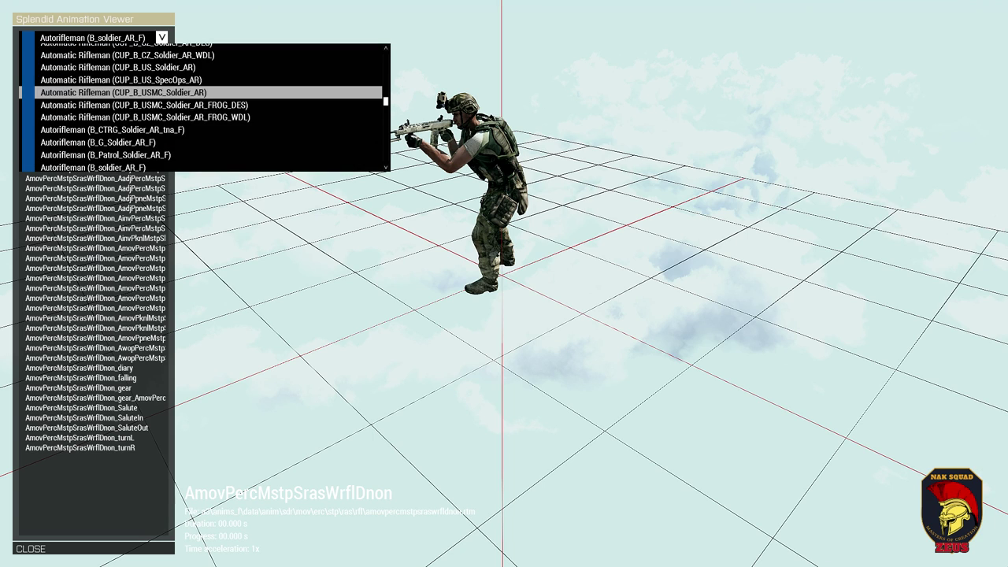
left_click_drag(386, 101, 386, 71)
scroll(205, 107, "up", 5)
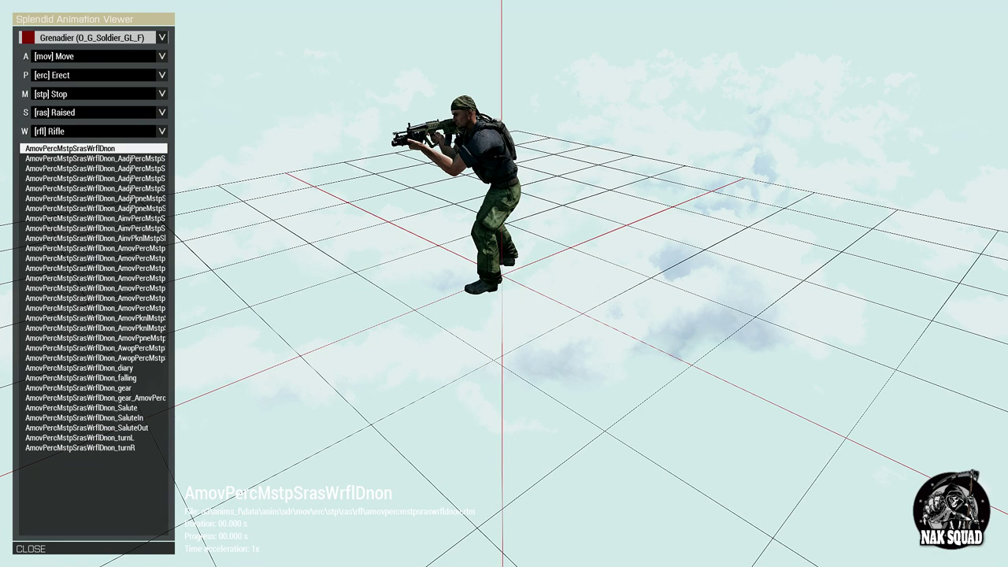
Preview the grenadier's animations filtered by the Injury action, Prone pose and Run movement
left_click(98, 57)
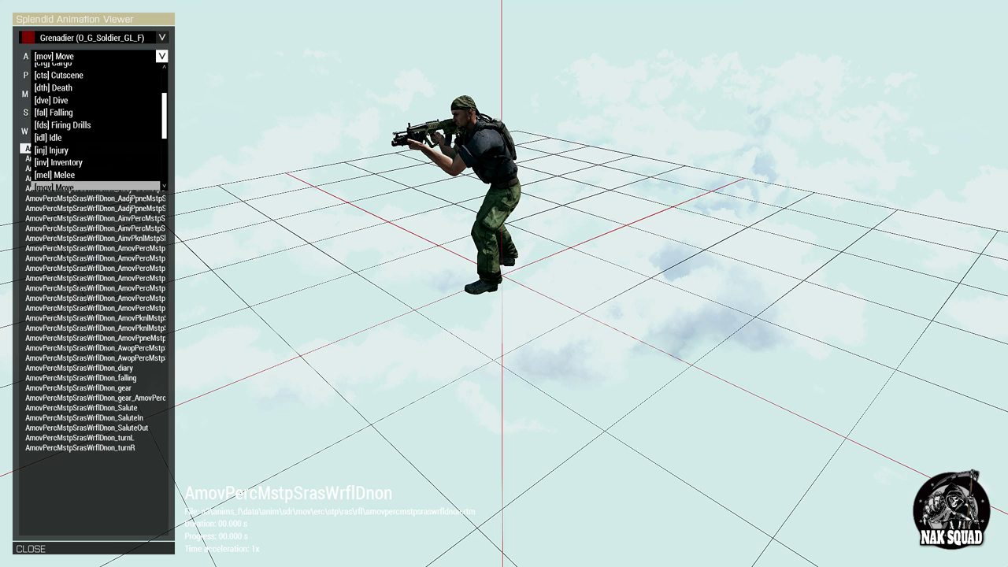
scroll(96, 101, "down", 1)
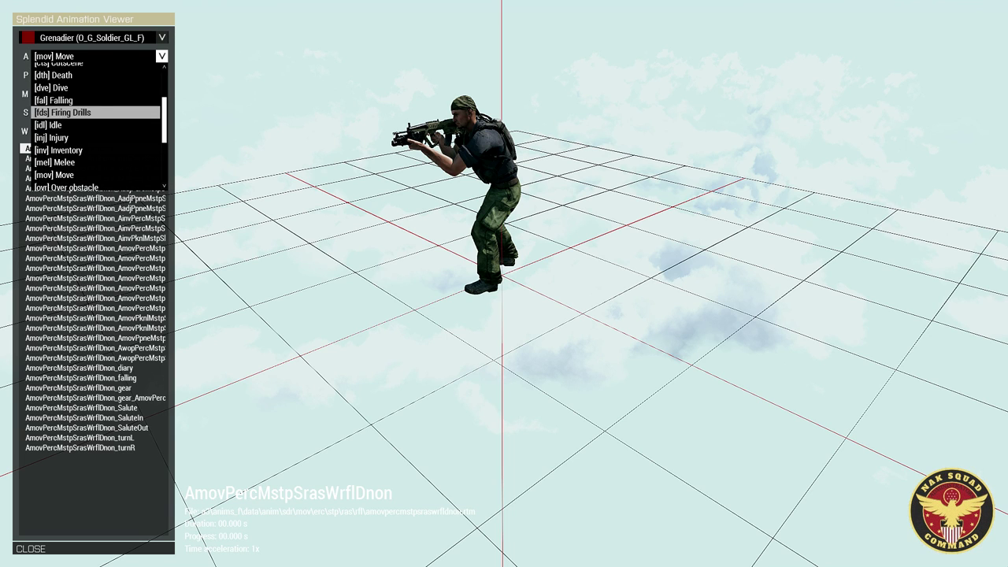
key("Return")
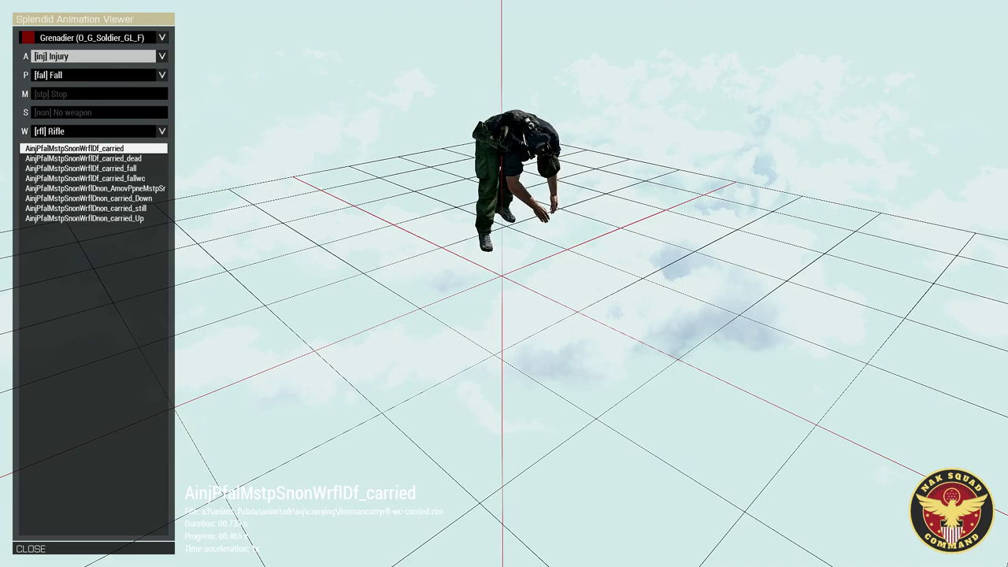
left_click(98, 76)
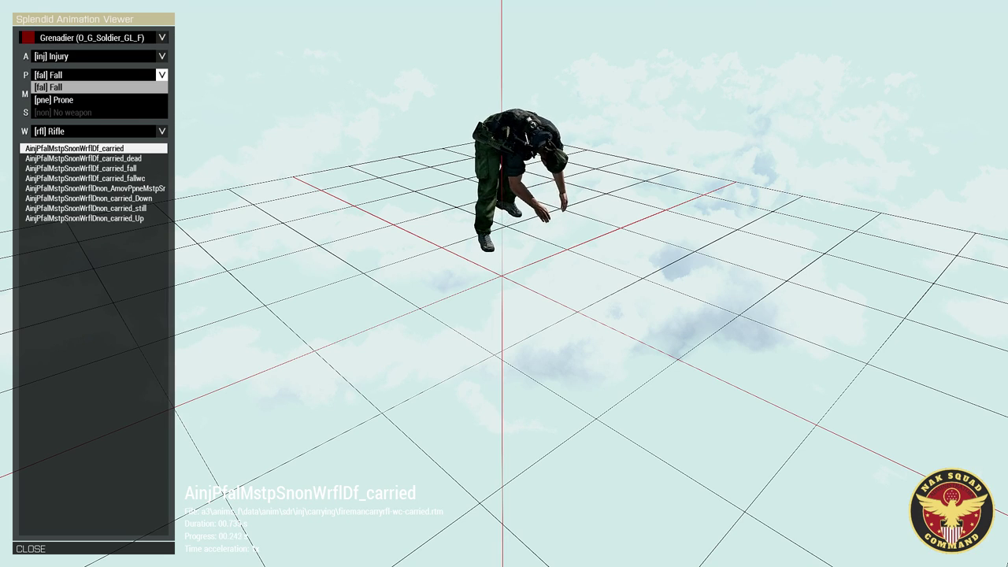
left_click(96, 99)
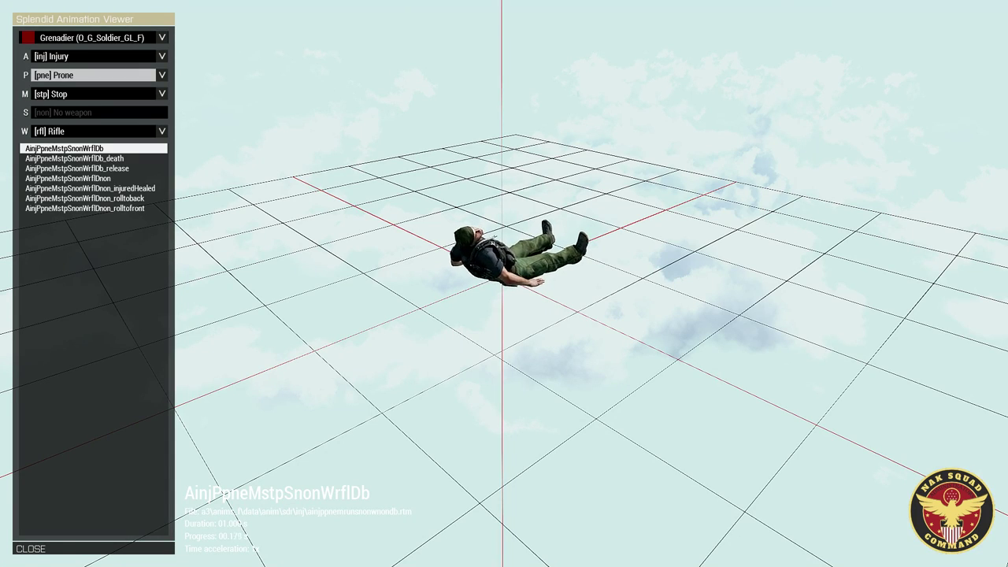
left_click(99, 94)
left_click(96, 106)
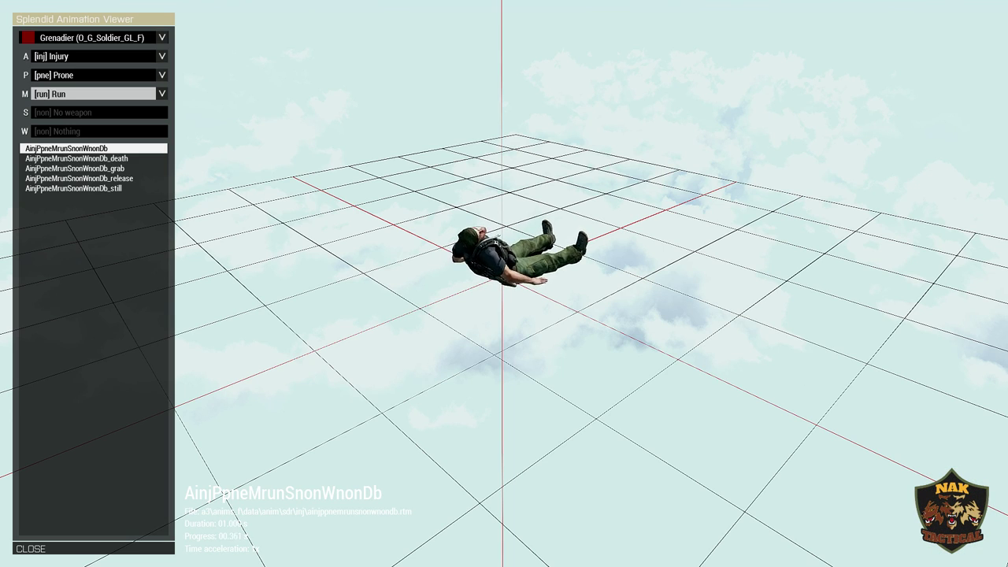
Filter the grenadier's animation list by the <Unknown> action
left_click(161, 56)
key("Down")
key("Down")
key("Down")
key("Down")
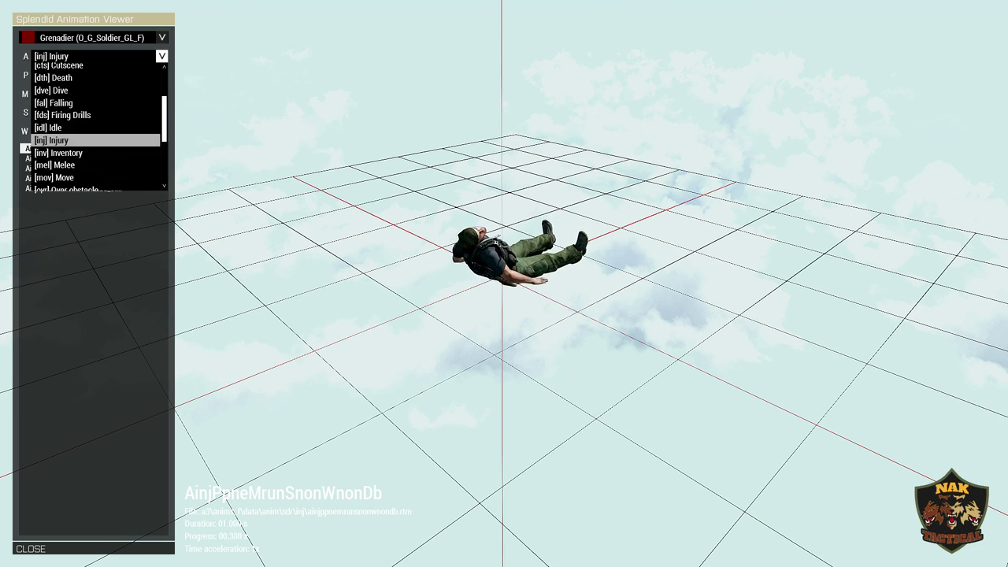
key("Down")
key("Down")
key("Down")
key("Down")
key("Down")
key("Down")
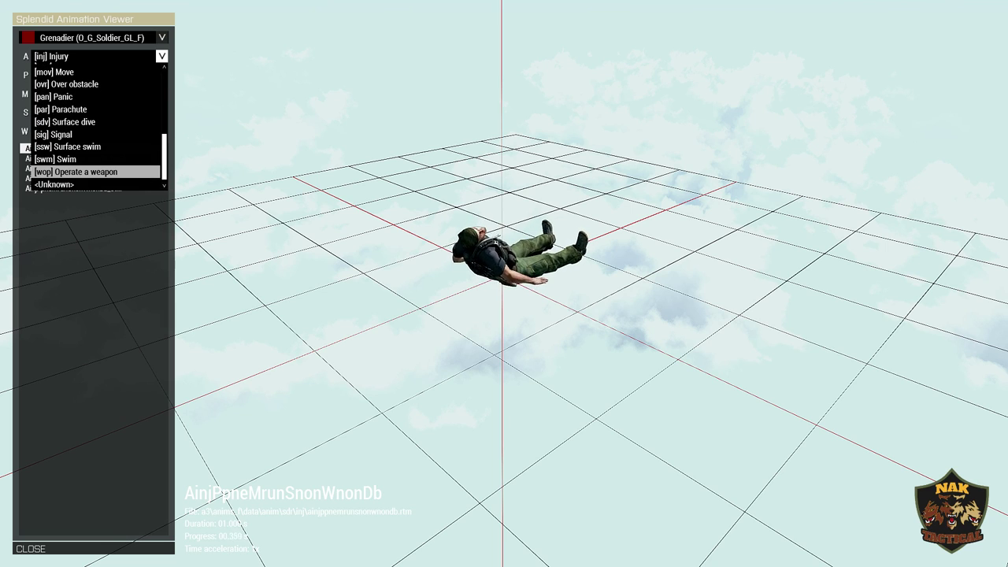
key("Down")
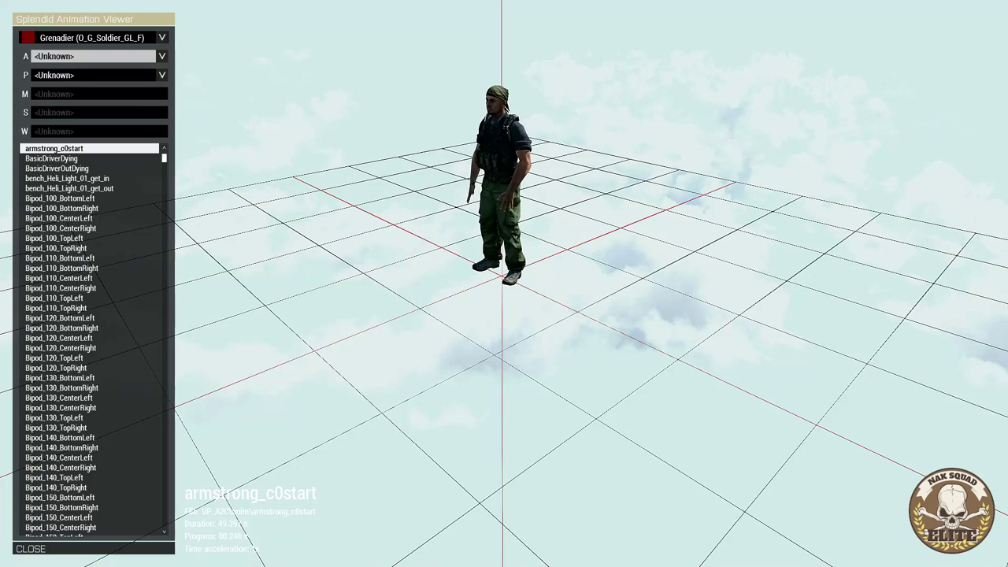
scroll(504, 284, "down", 3)
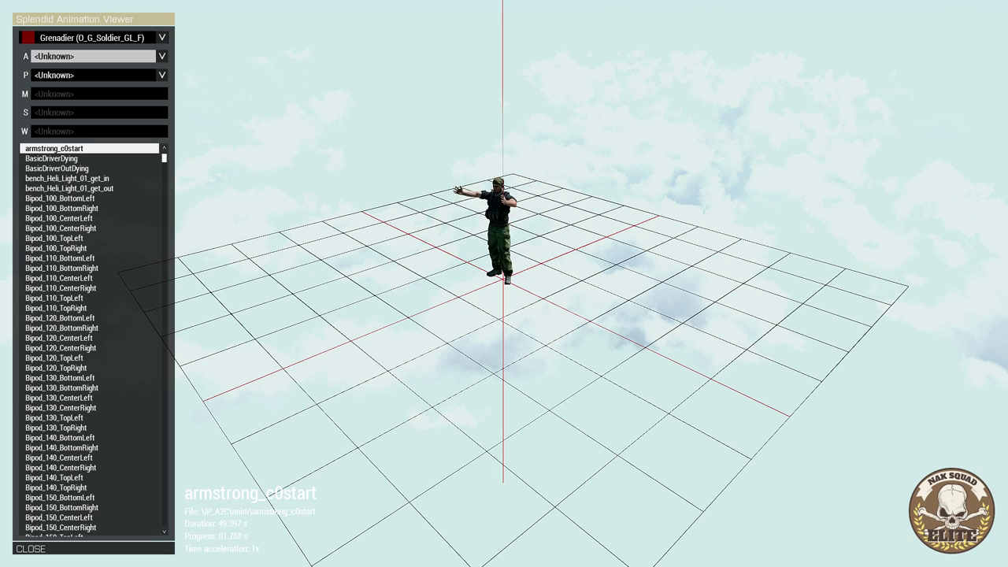
Narrow the animation list to the <Unknown> (DeadActions) pose and examine the first death animation
left_click(101, 74)
key("Down")
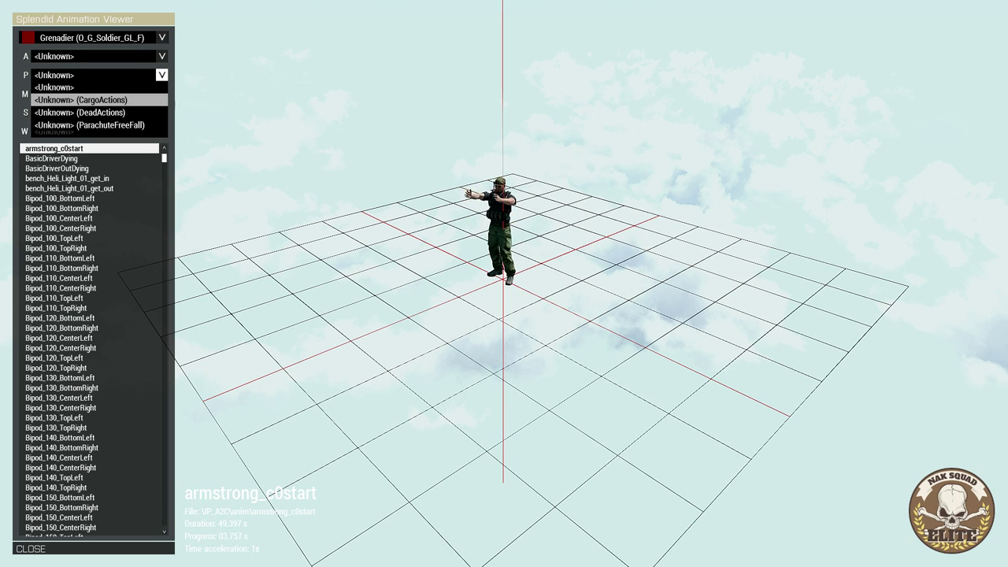
key("Down")
key("Return")
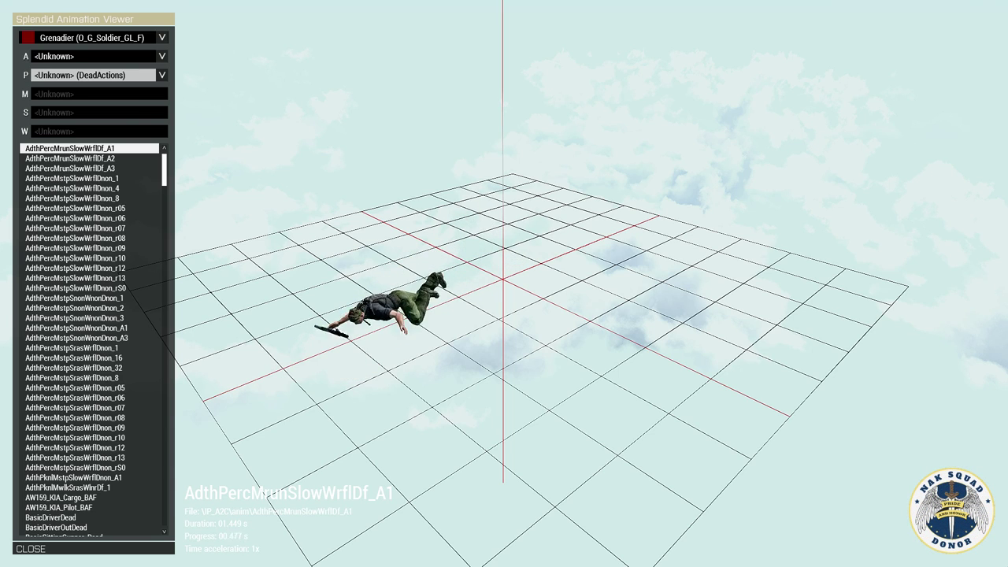
mouse_move(504, 315)
left_mouse_down()
mouse_move(386, 315)
mouse_move(490, 313)
left_mouse_up()
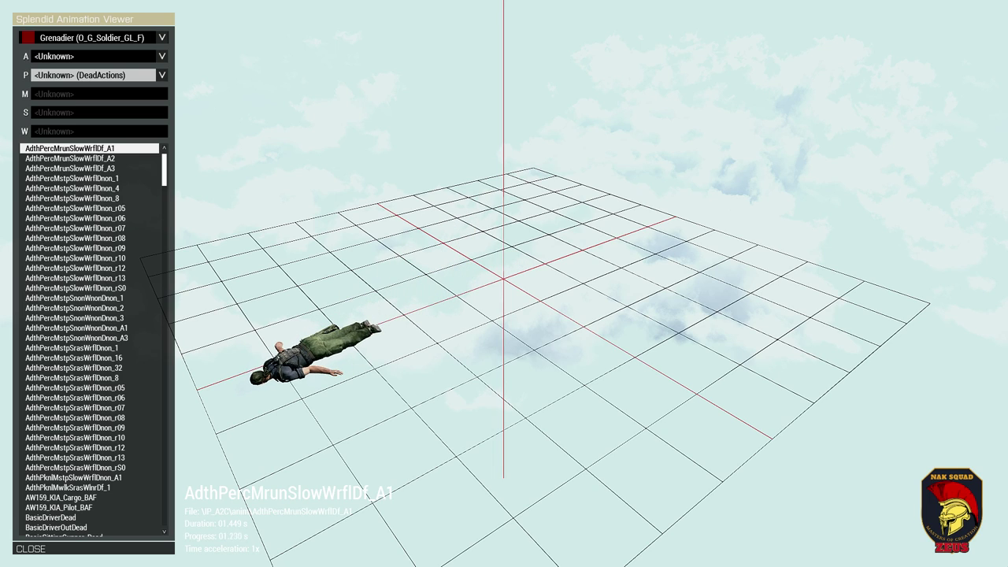
Preview the death animations one after another, from AdthPercMrunSlowWrflDf_A2 to the AdthPercMstpSnonWnonDnon variants
left_click(70, 158)
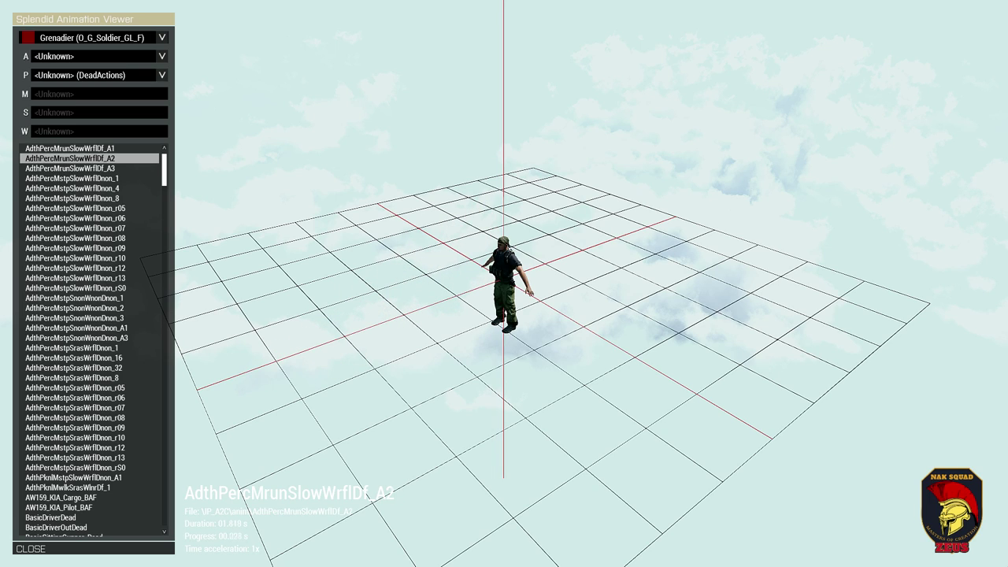
key("Down")
key("Down")
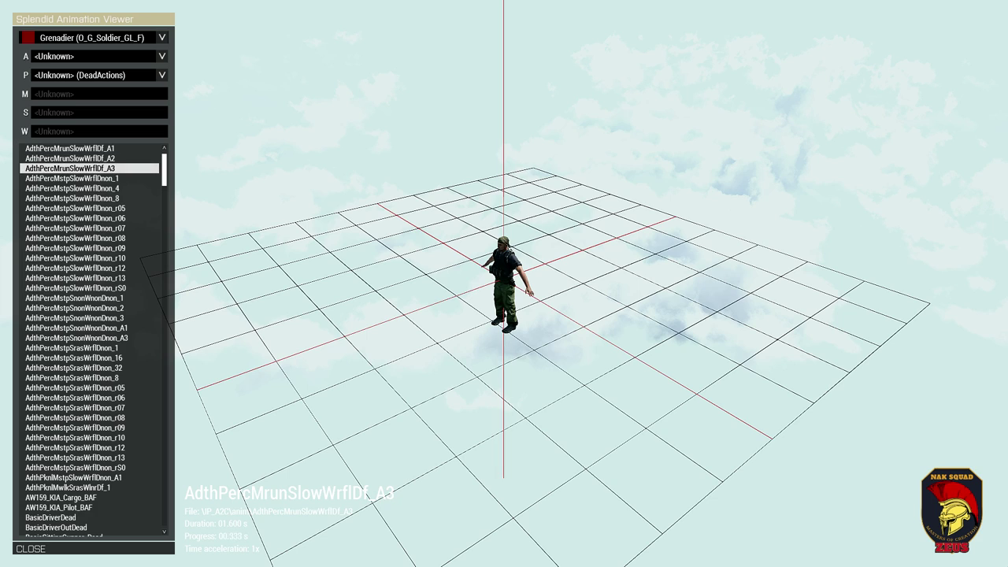
key("Down")
key("Down")
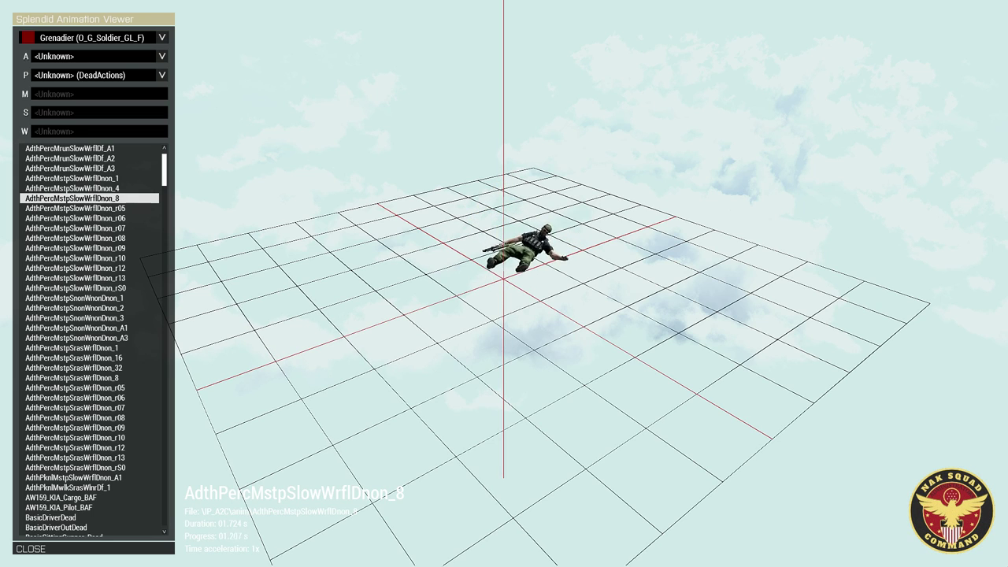
key("Down")
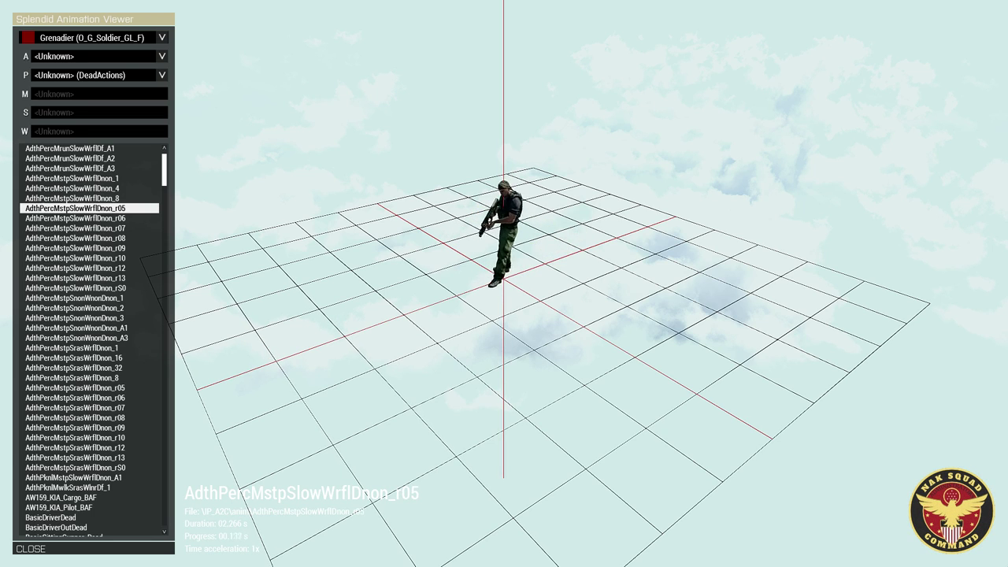
key("Down")
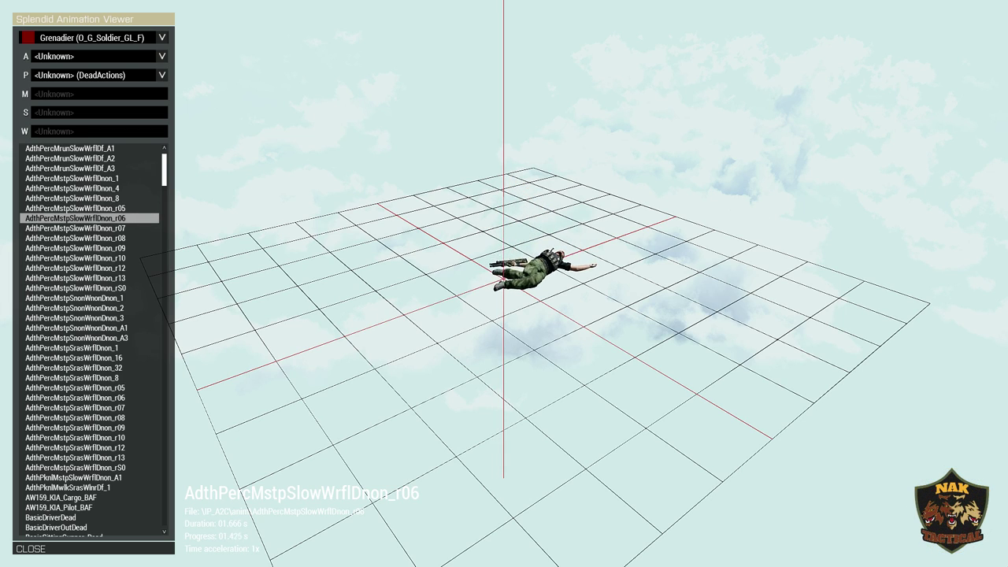
key("Down")
key("Down")
key("Down")
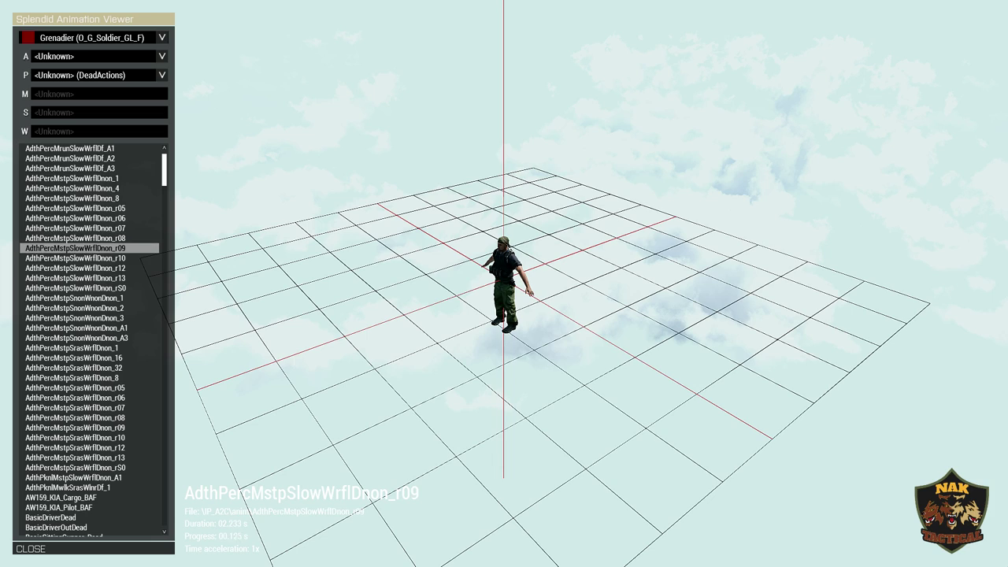
key("Down")
key("Down")
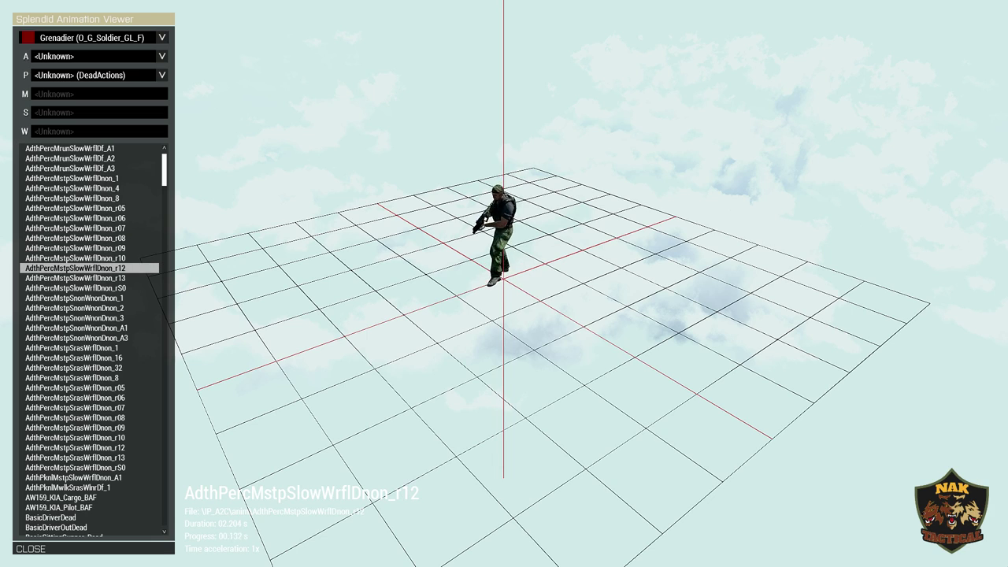
key("Down")
key("Down")
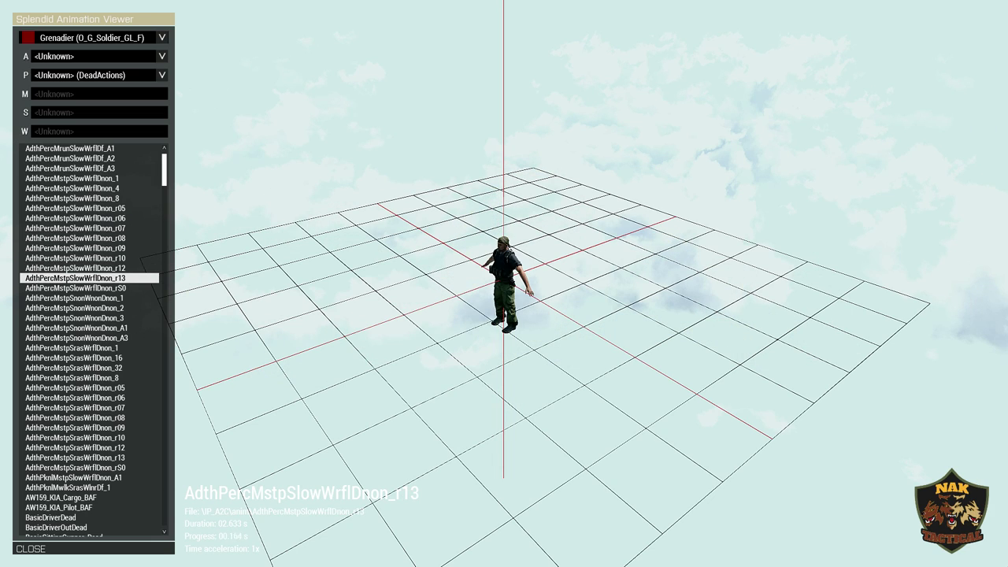
key("Down")
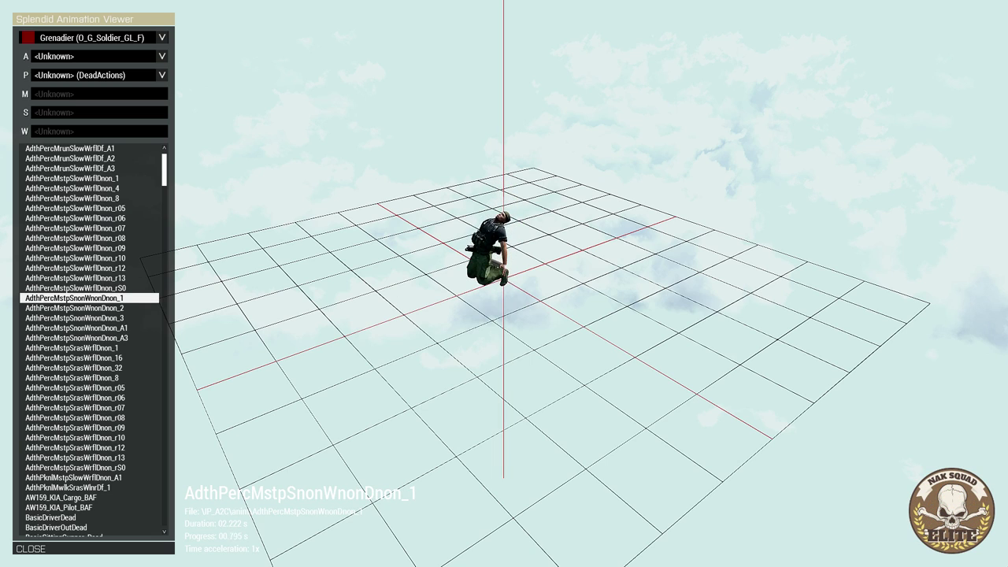
key("Down")
key("Down")
key("Up")
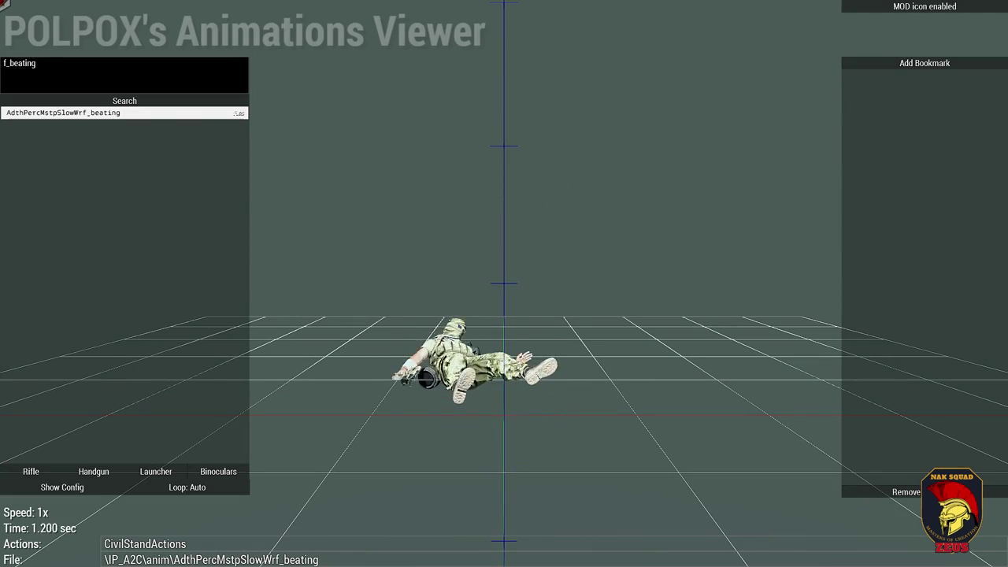
Search POLPOX's Animations Viewer for "shooting" animations
key("ctrl+a")
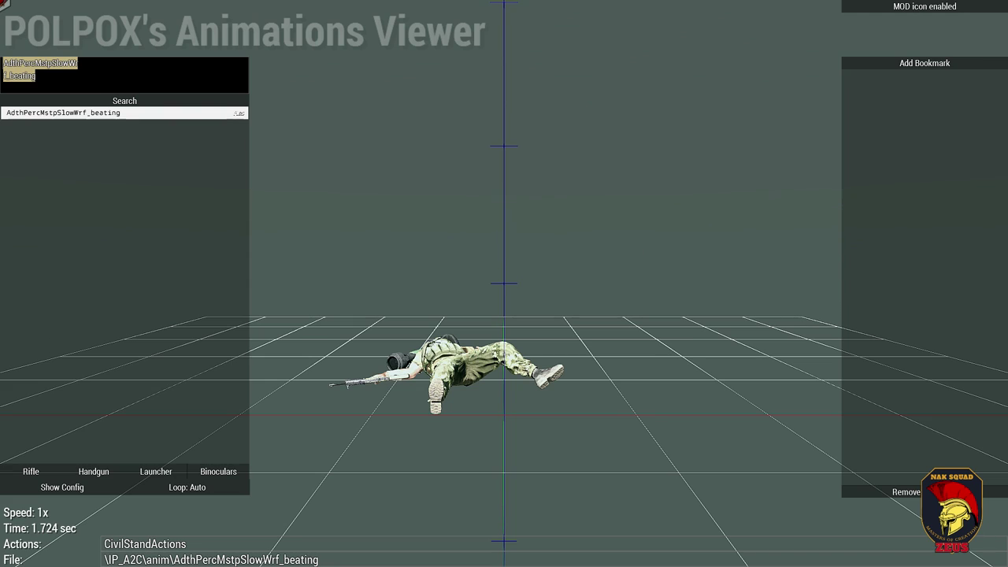
type("sh")
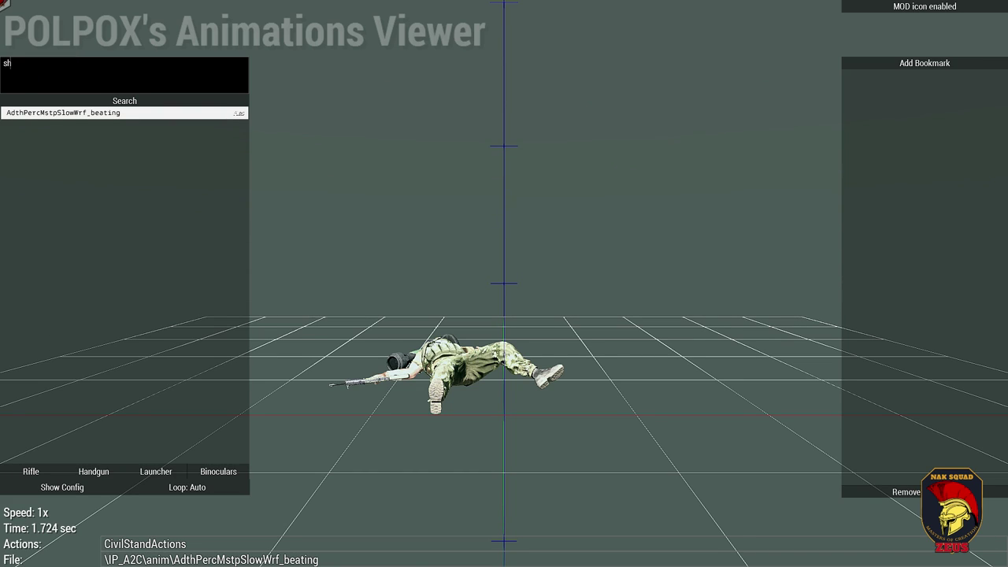
type("ooting")
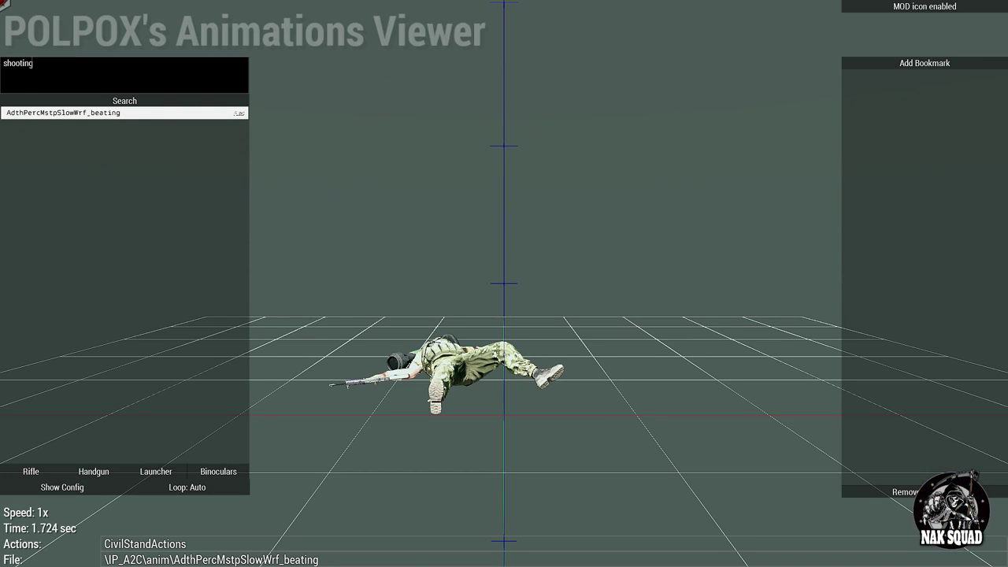
key("Return")
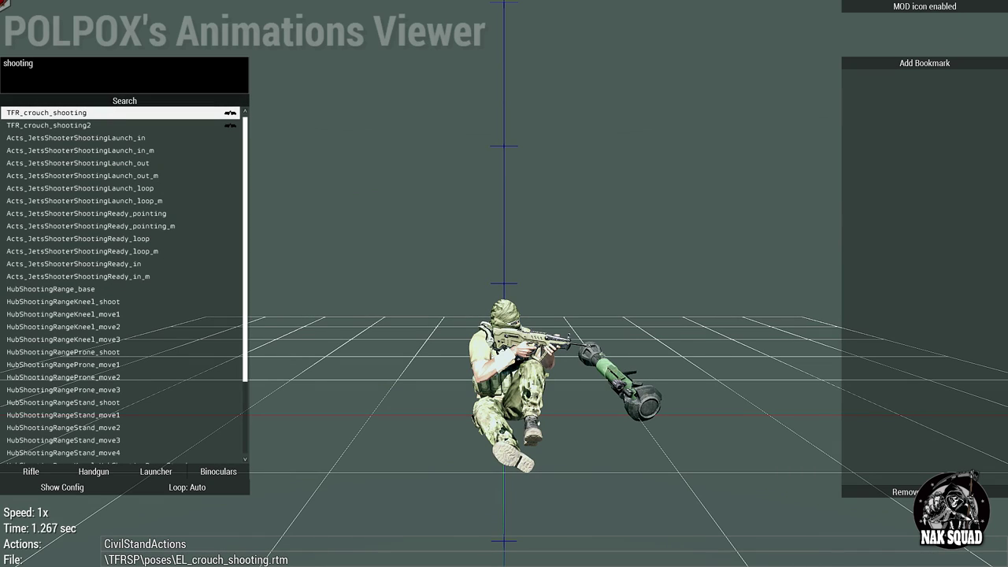
Preview the HubShootingRange kneeling and prone shooting animations and choose HubShootingRangeStand_shoot for the rifleman
scroll(124, 284, "down", 2)
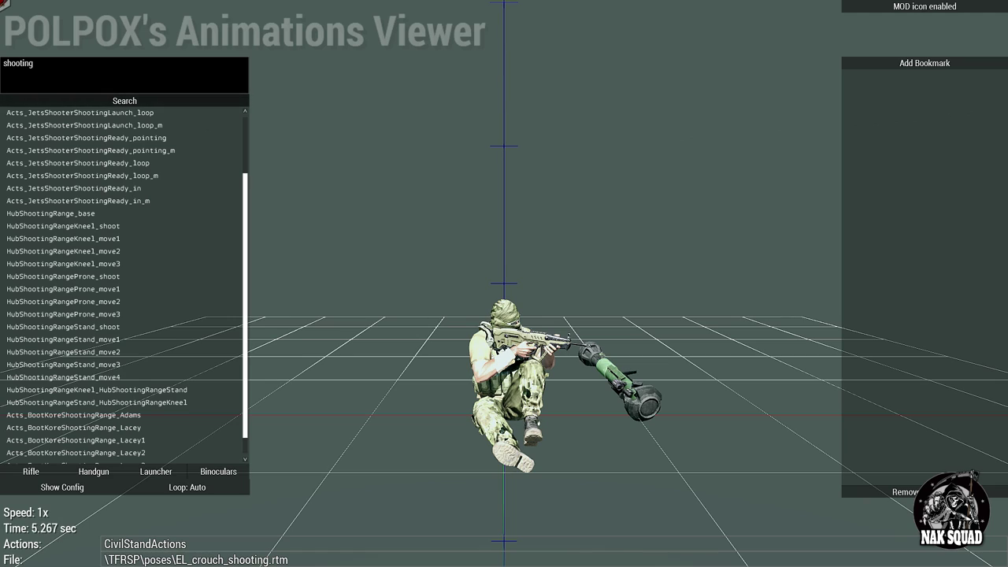
left_click(63, 226)
left_click(63, 277)
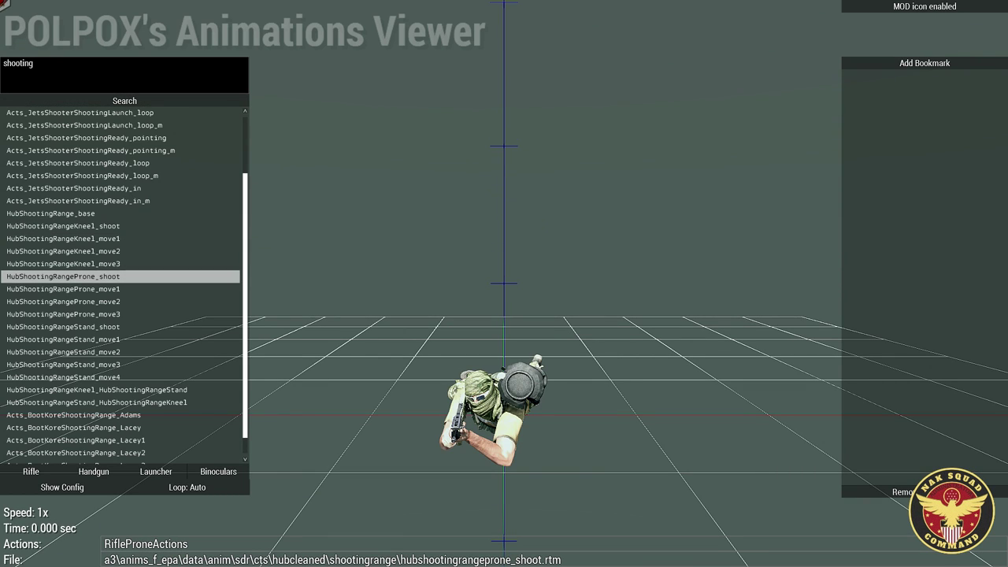
left_click(63, 327)
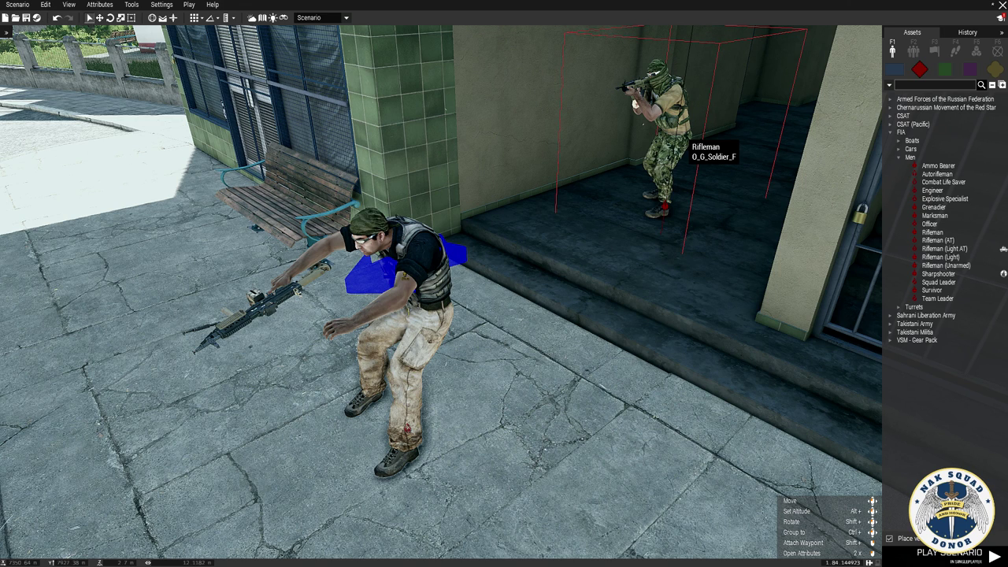
Add "[this,0,1] call PLP_fnc_fireWeapon" to the init code of the rifleman in the passage and deselect him
double_click(682, 140)
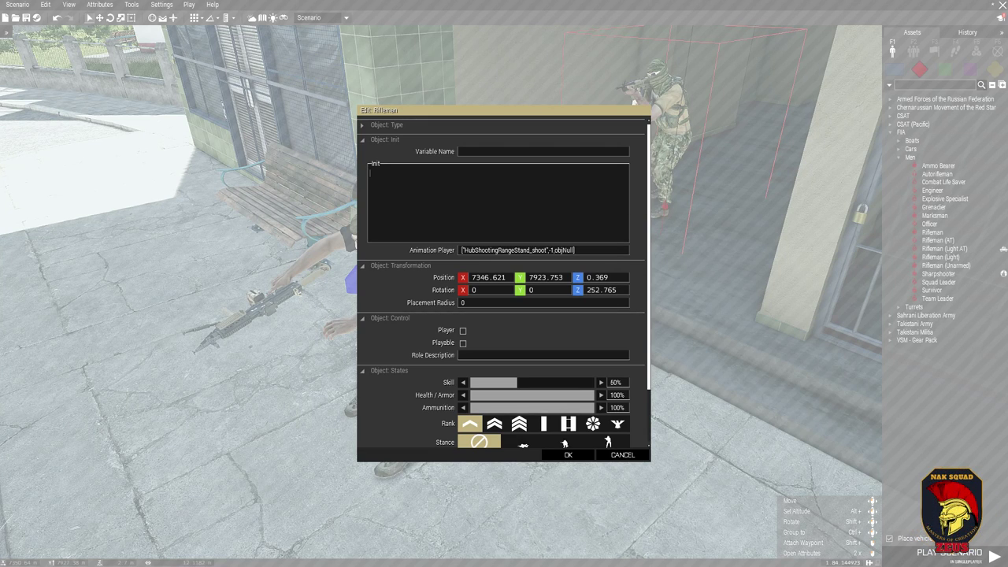
type("[this,0,1] call PLP_fnc_fireWeapon")
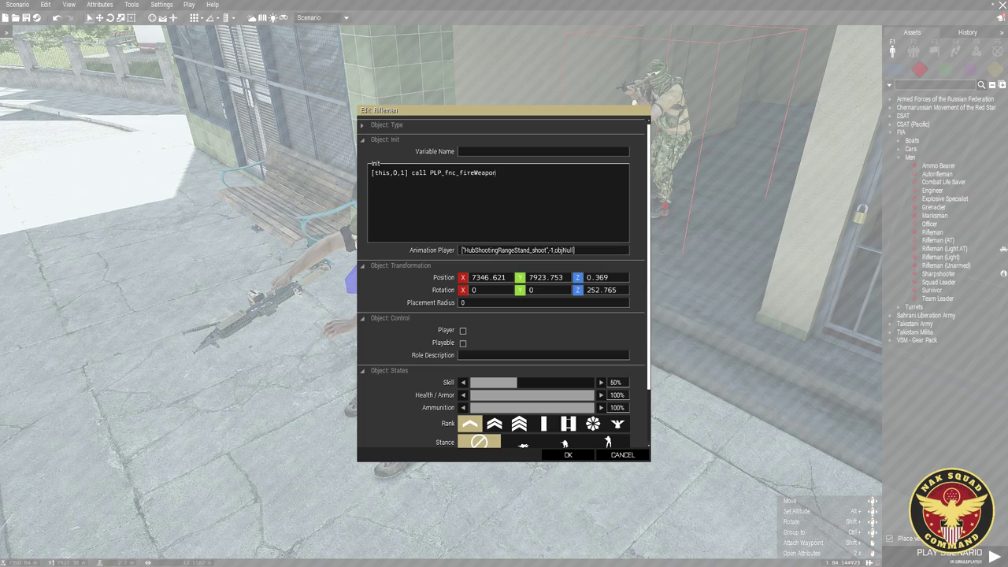
left_click(568, 455)
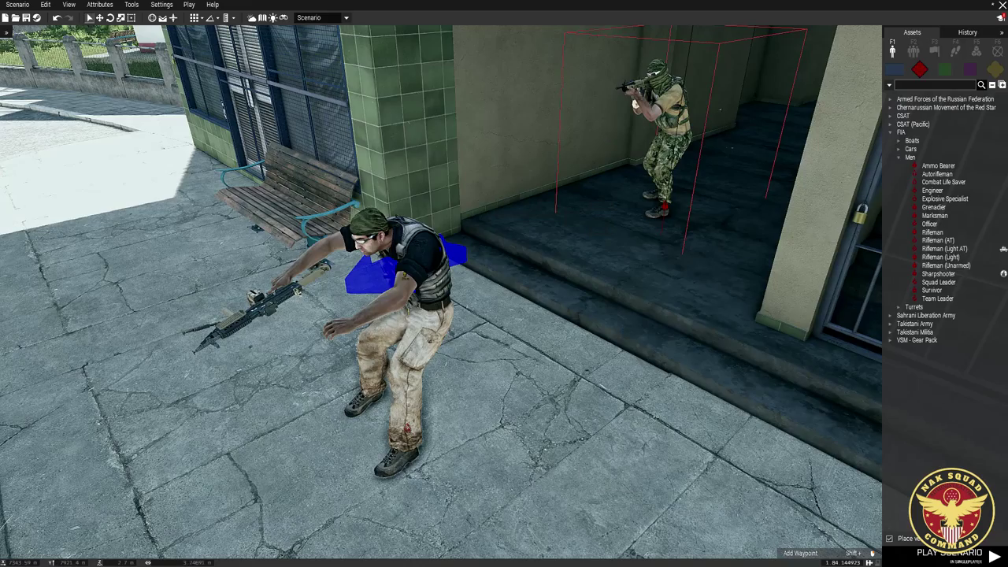
left_click(744, 93)
scroll(487, 217, "down", 3)
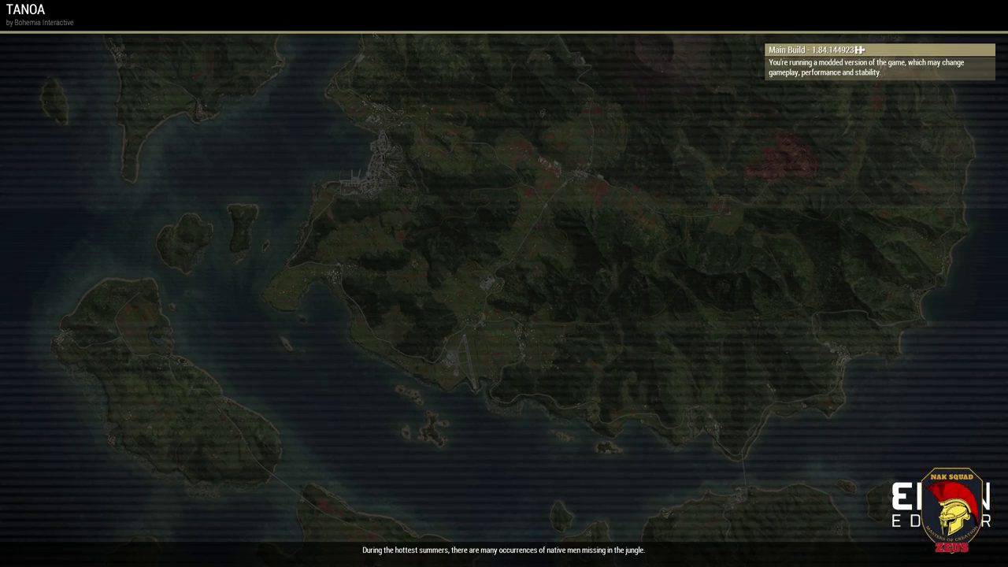
Open the Splendid Camera in the running mission and fly from the airfield to the two soldiers at the green shop building's passage
key("Escape")
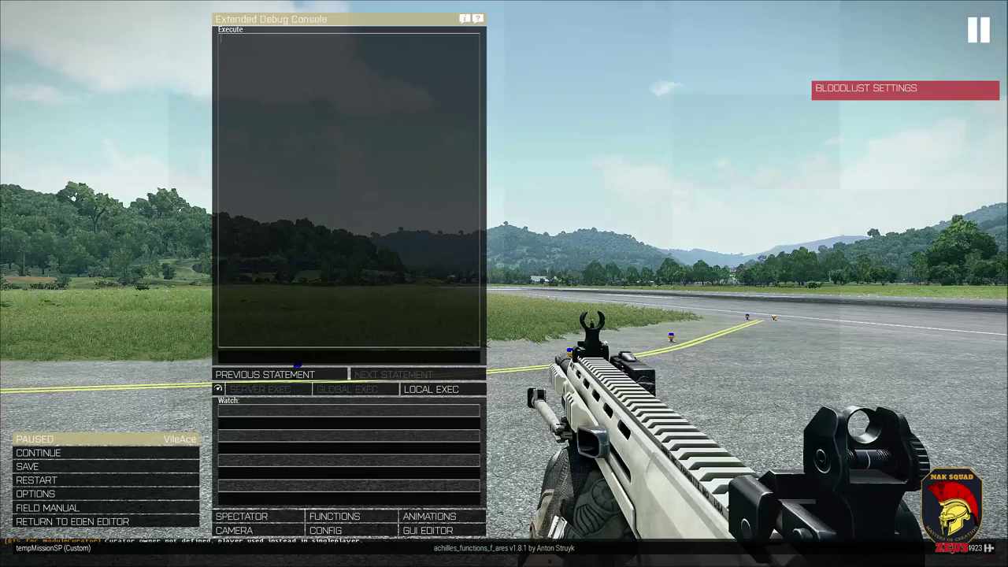
left_click(235, 531)
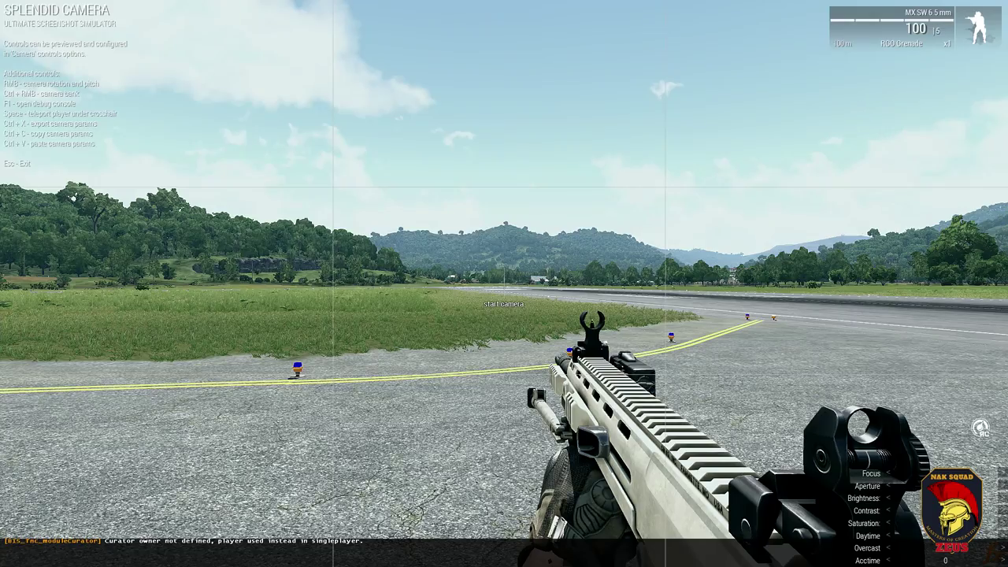
key("w")
key("q")
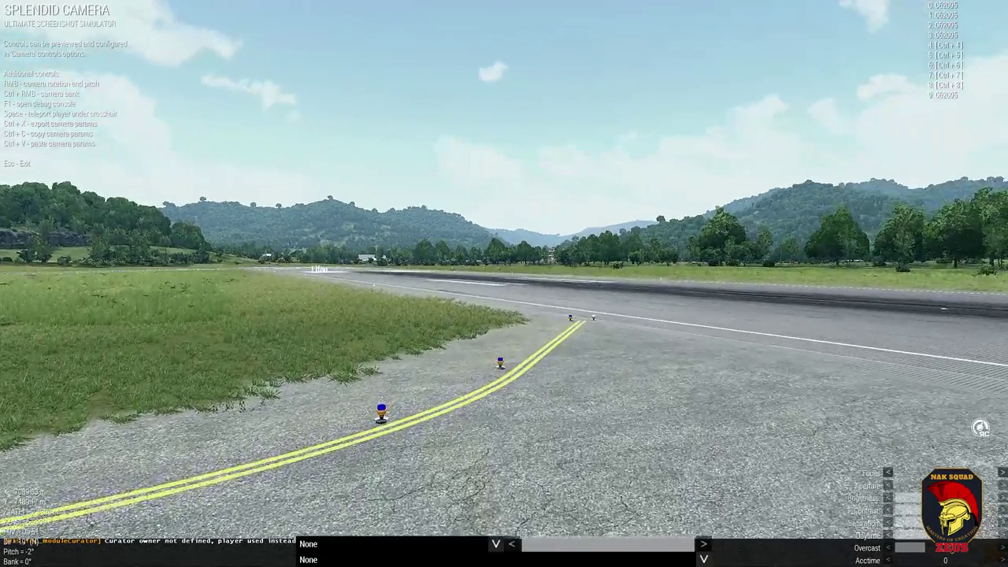
key("w")
key("w")
key("q")
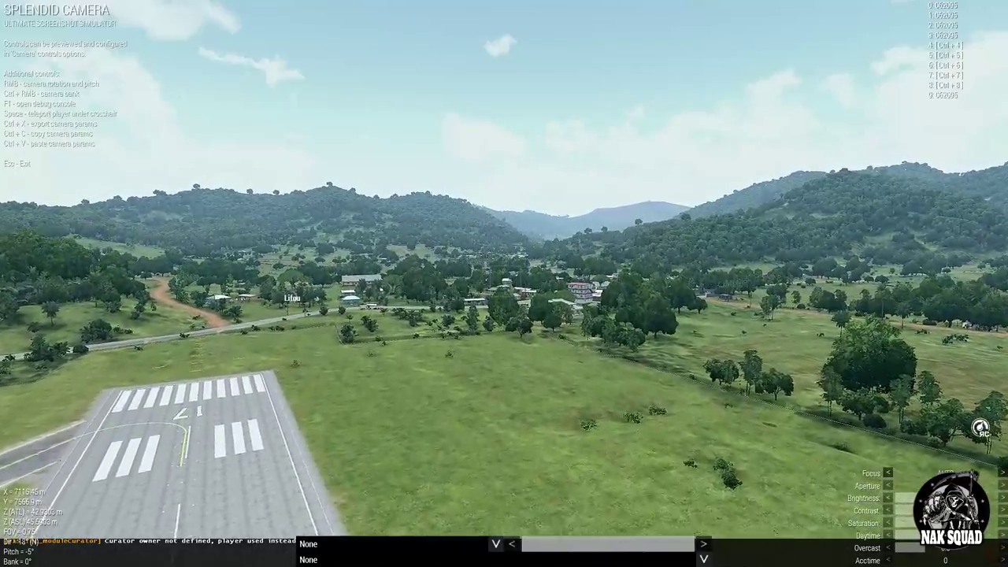
key("w")
key("w")
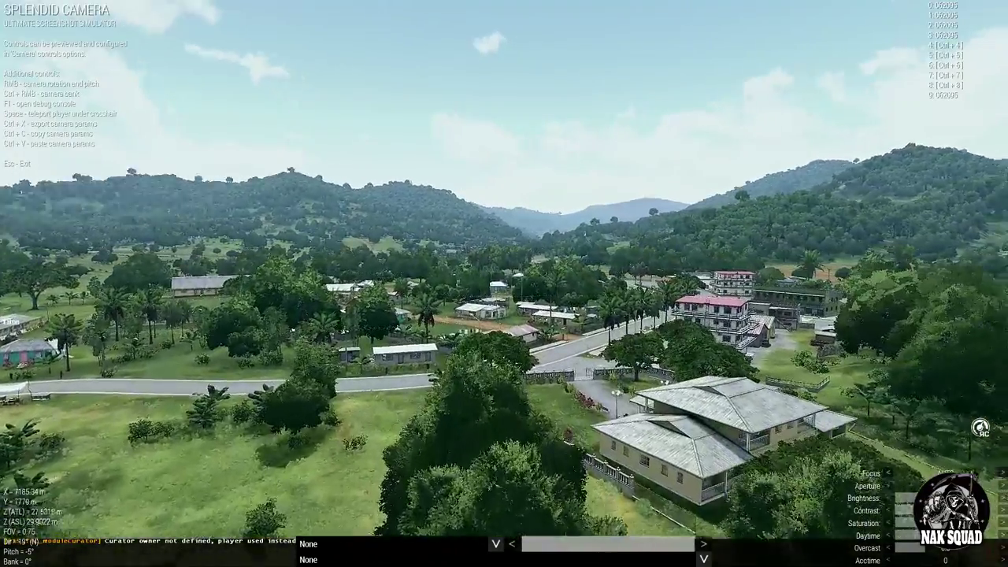
key("w")
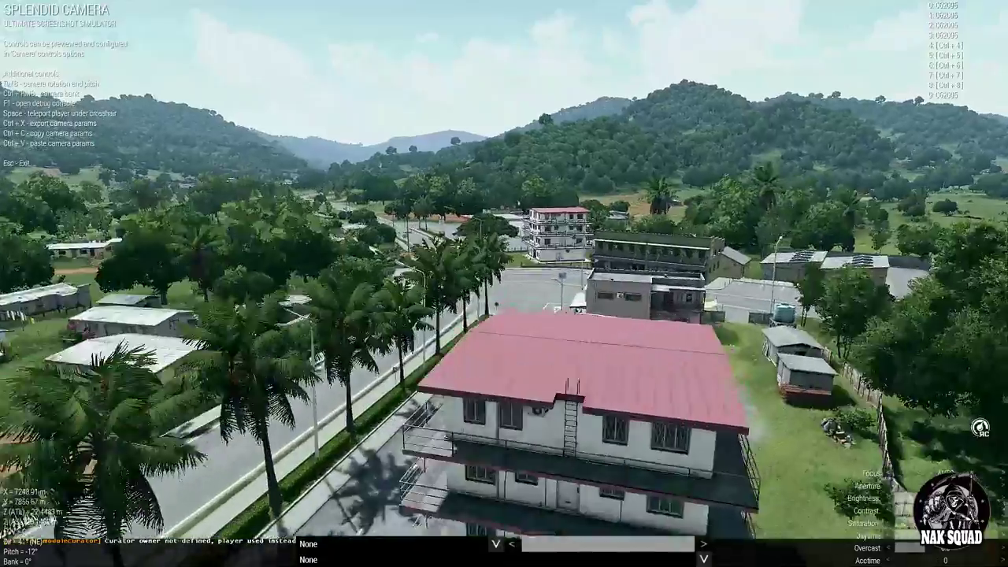
key("w")
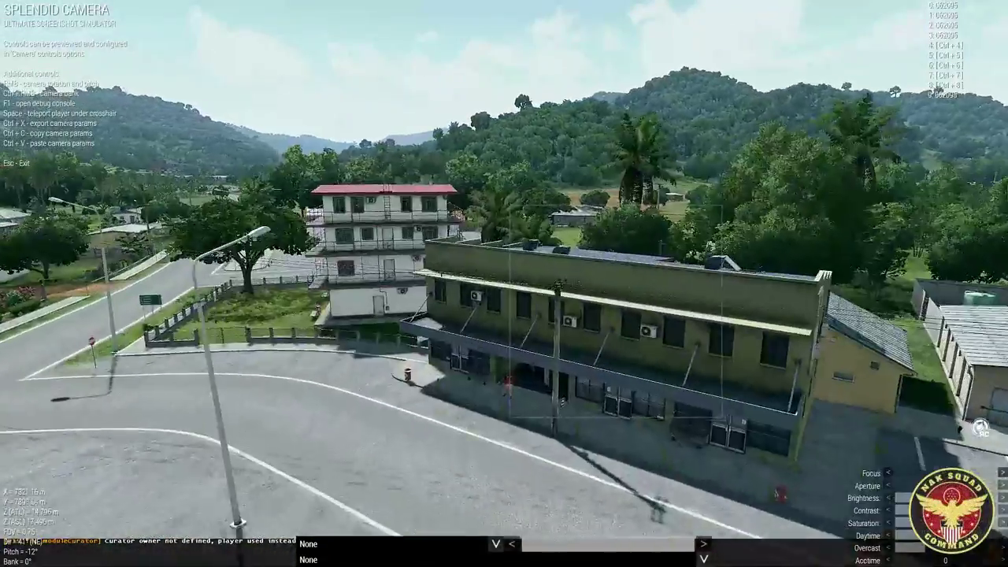
key("w")
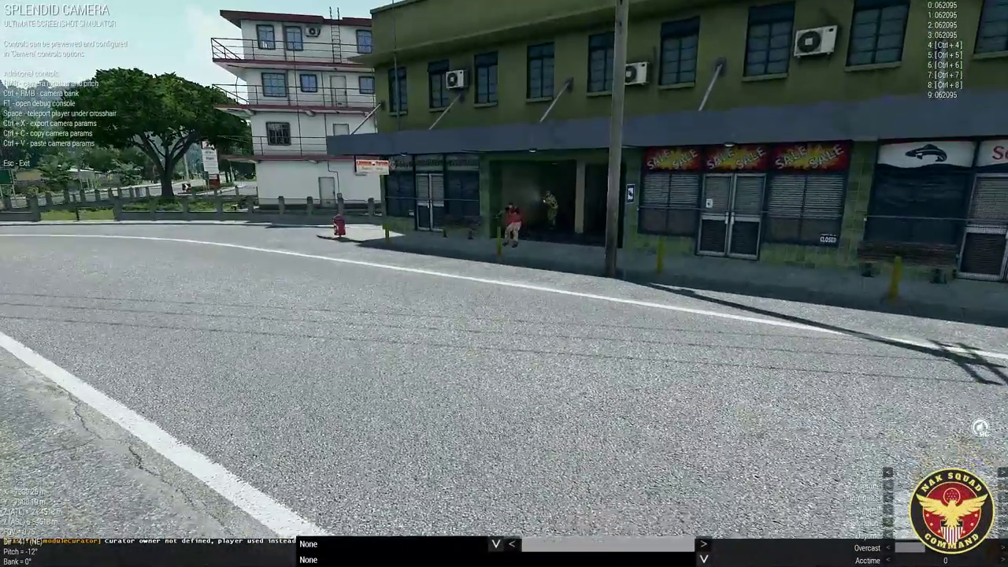
key("w")
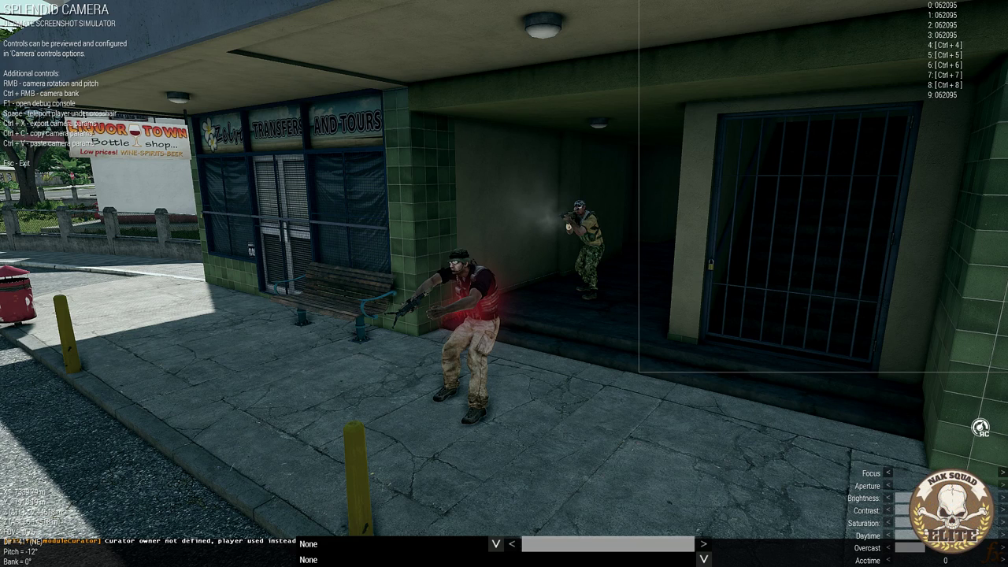
Run the shooting scene in slow motion at Acctime 0.06 and 0.02, and freeze it at 0
left_click(897, 561)
left_click(1003, 560)
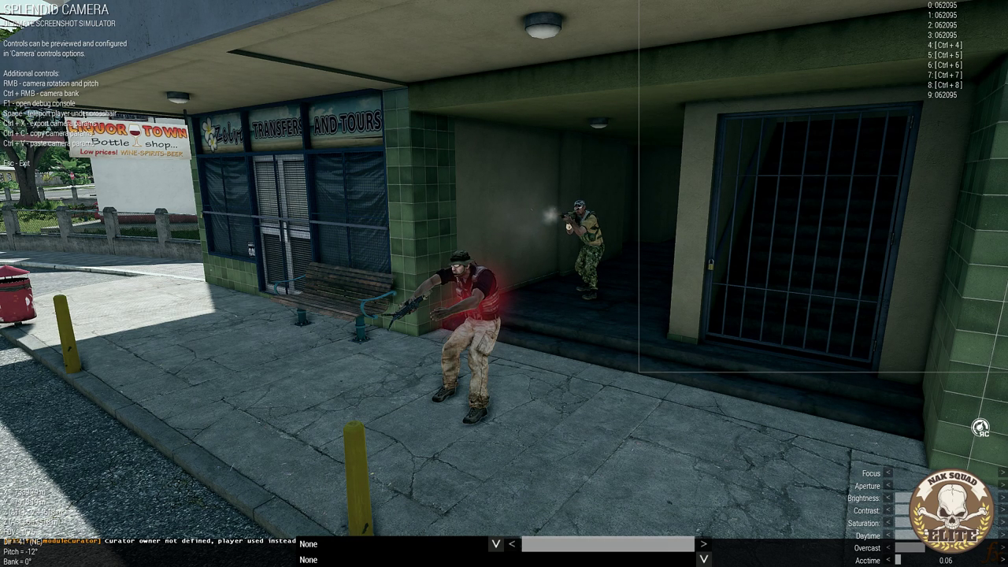
left_click(889, 561)
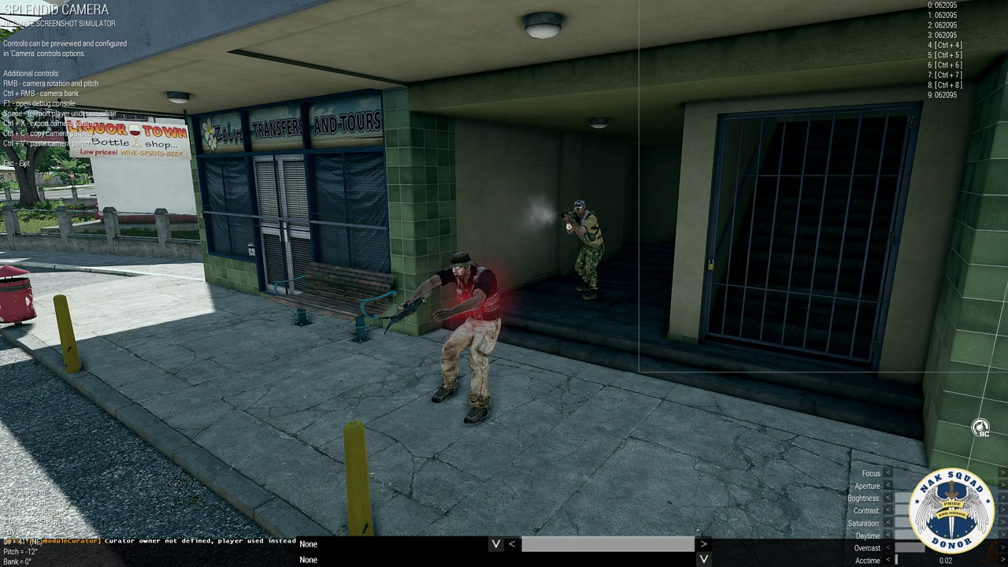
key("minus")
Frame the wounded soldier and the firing rifleman from a low viewpoint on the sidewalk and view the shot without the camera interface
key("w")
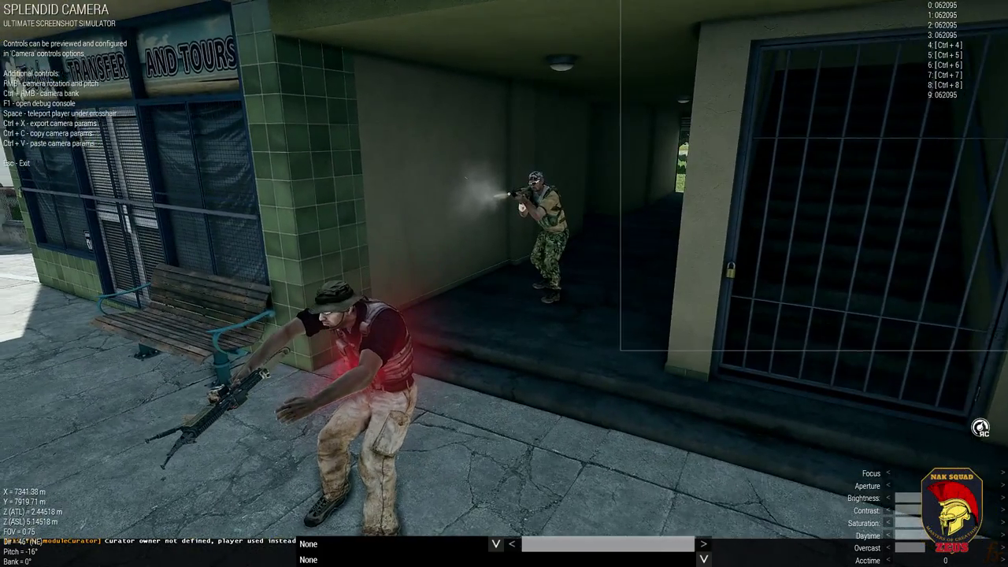
key("s")
key("z")
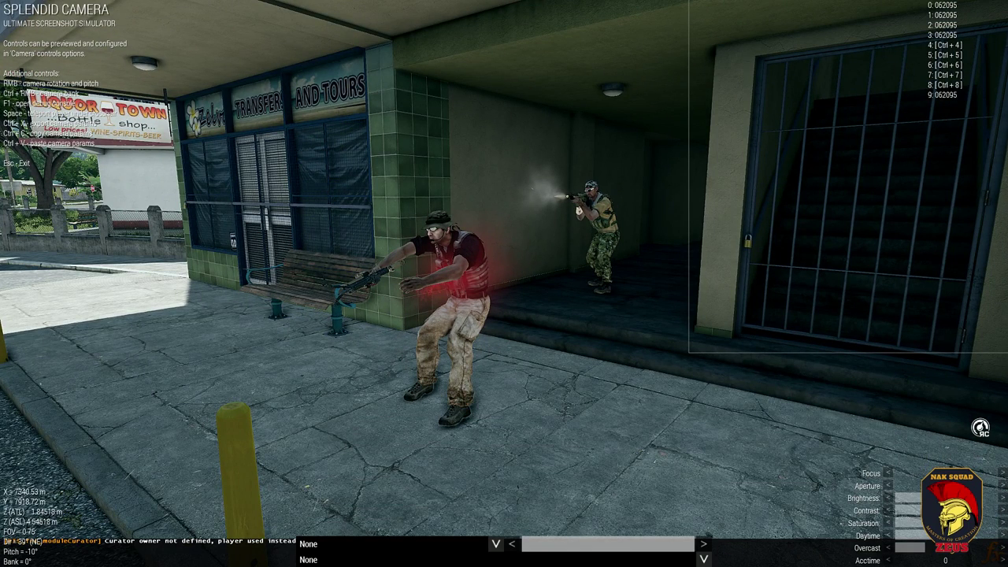
key("BackSpace")
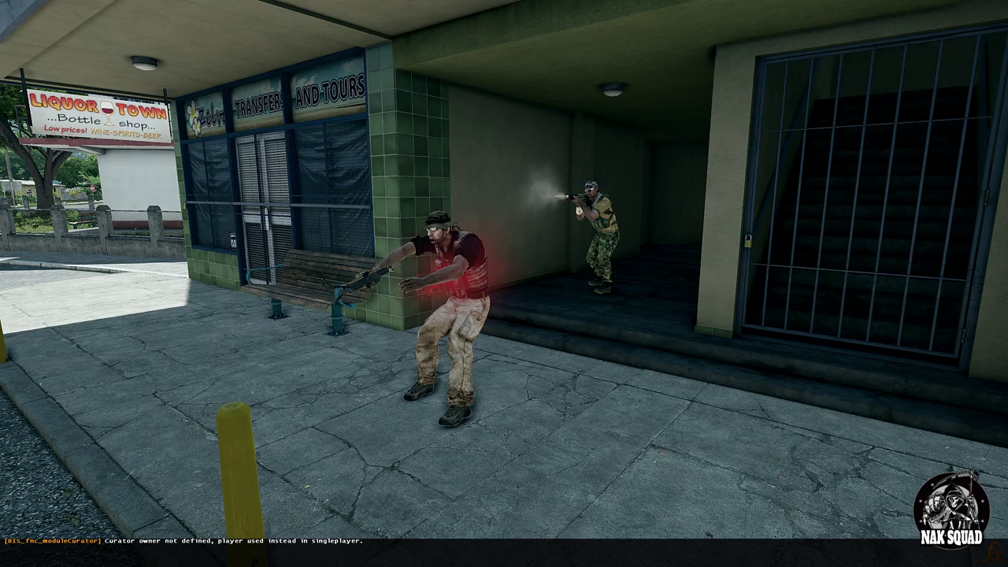
key("Escape")
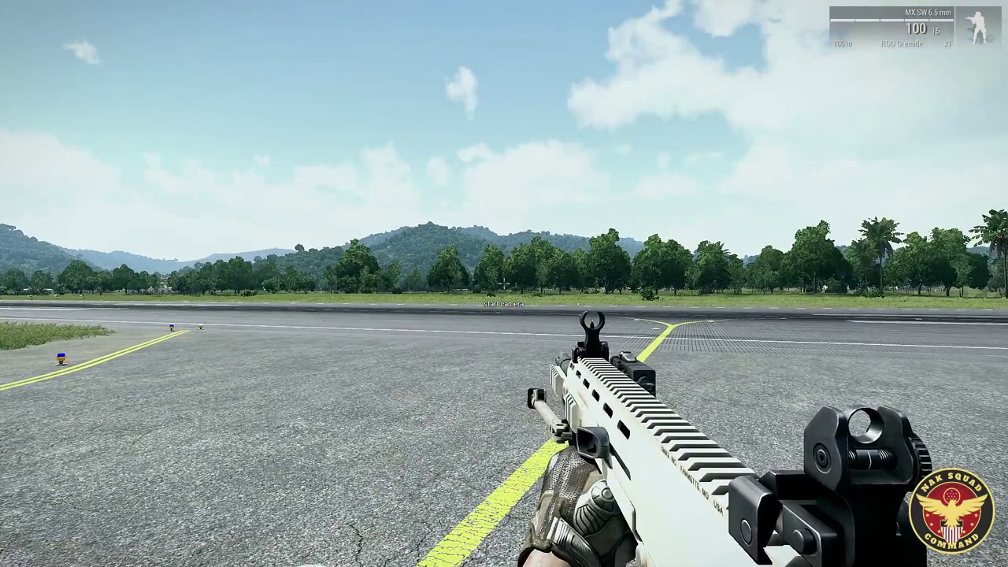
Reopen the Splendid Camera and fly over the town back to the street in front of the frozen shooting scene
key("Escape")
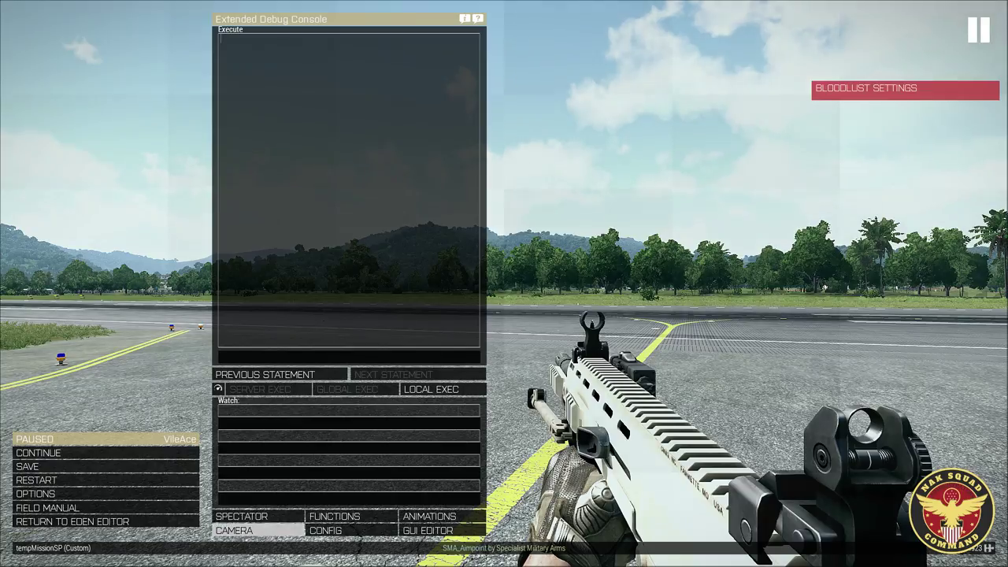
left_click(234, 531)
key("w")
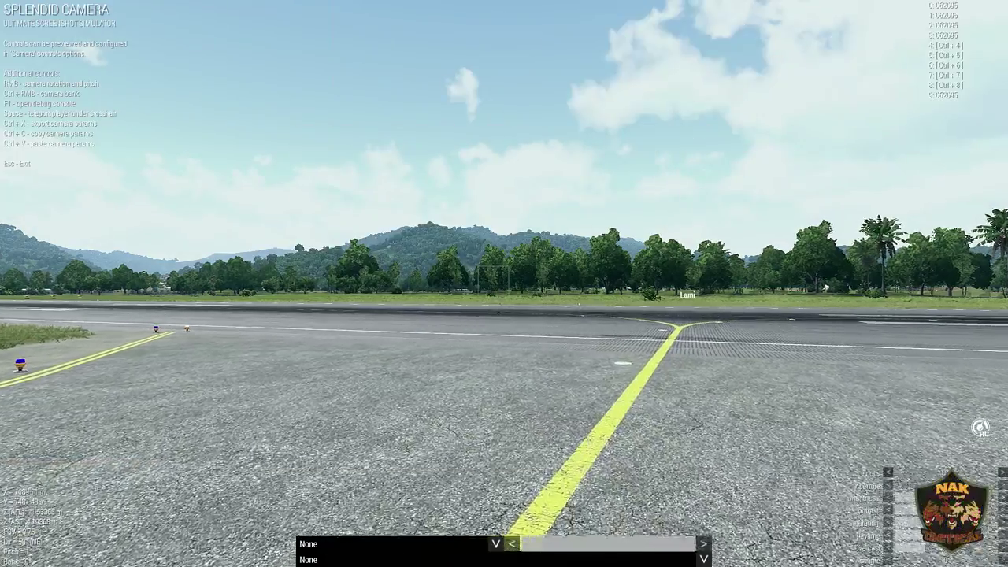
key("w")
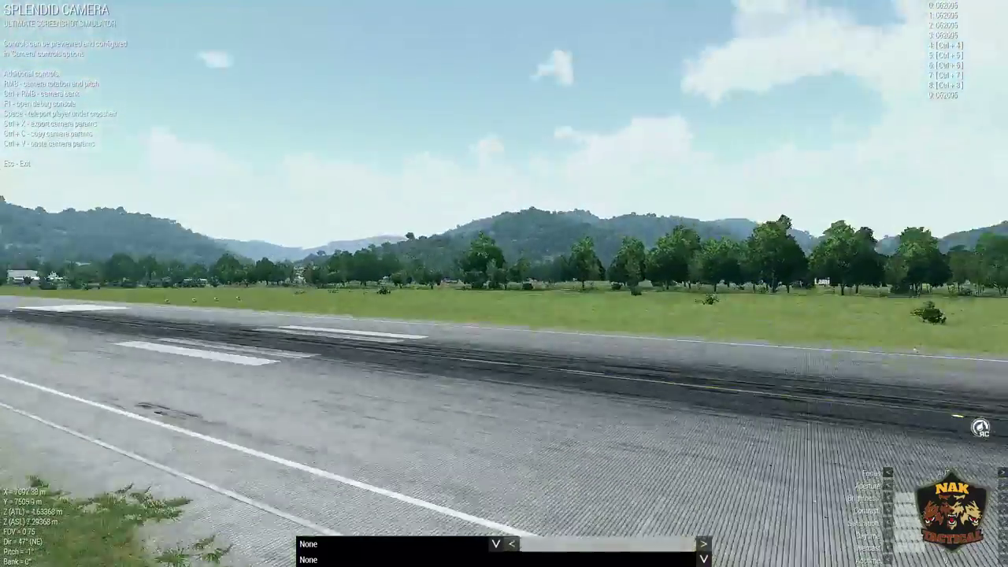
key("q")
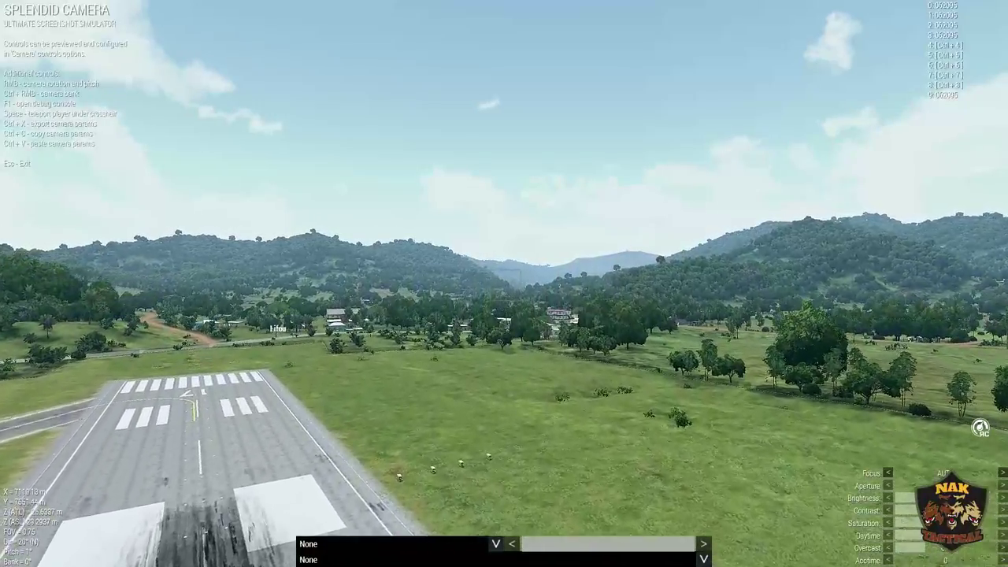
key("w")
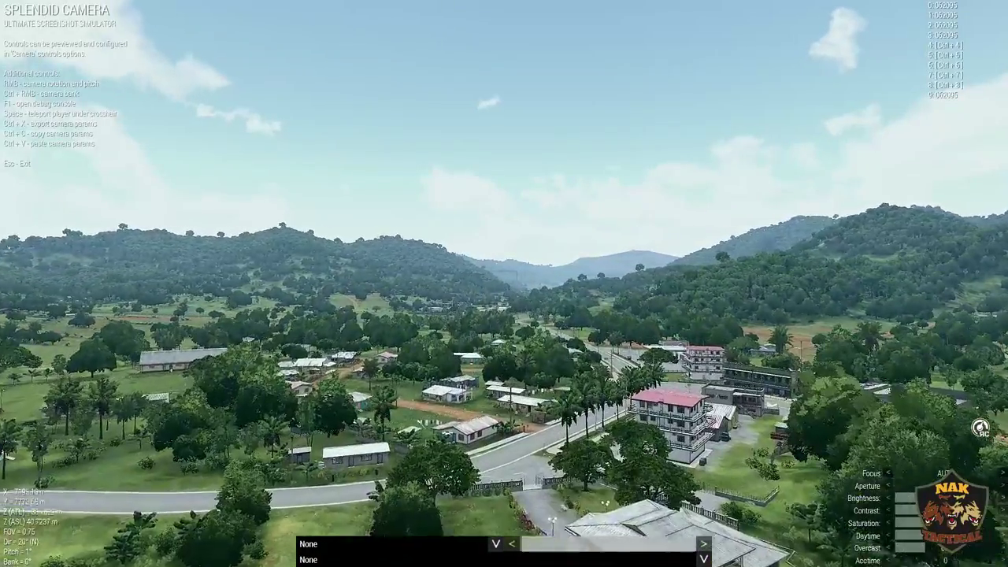
key("w")
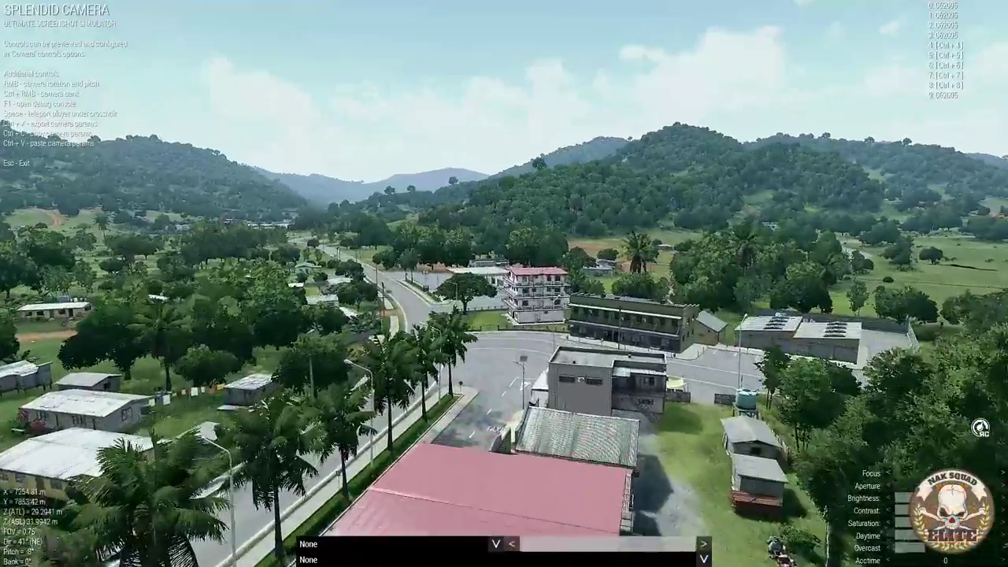
key("w")
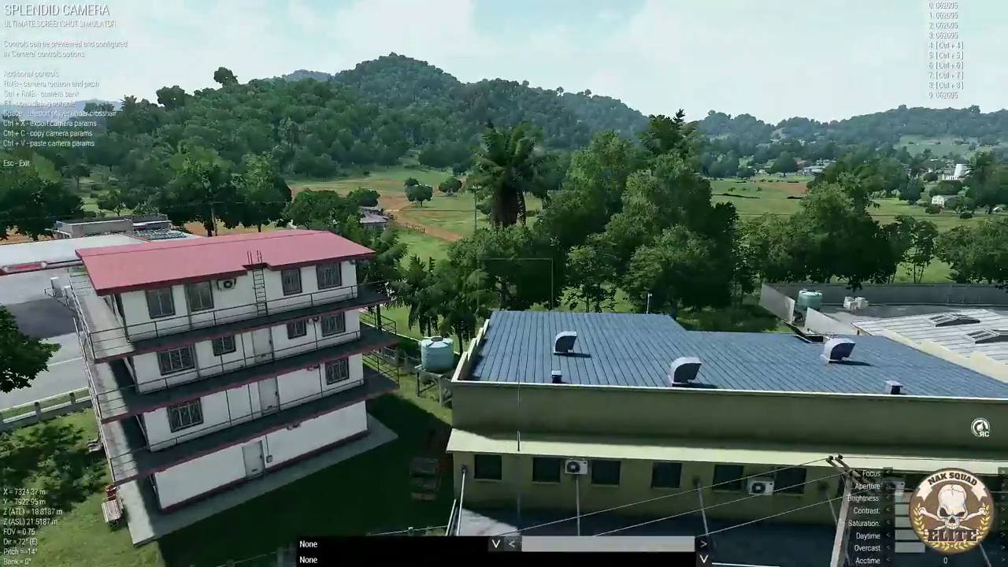
key("d")
key("z")
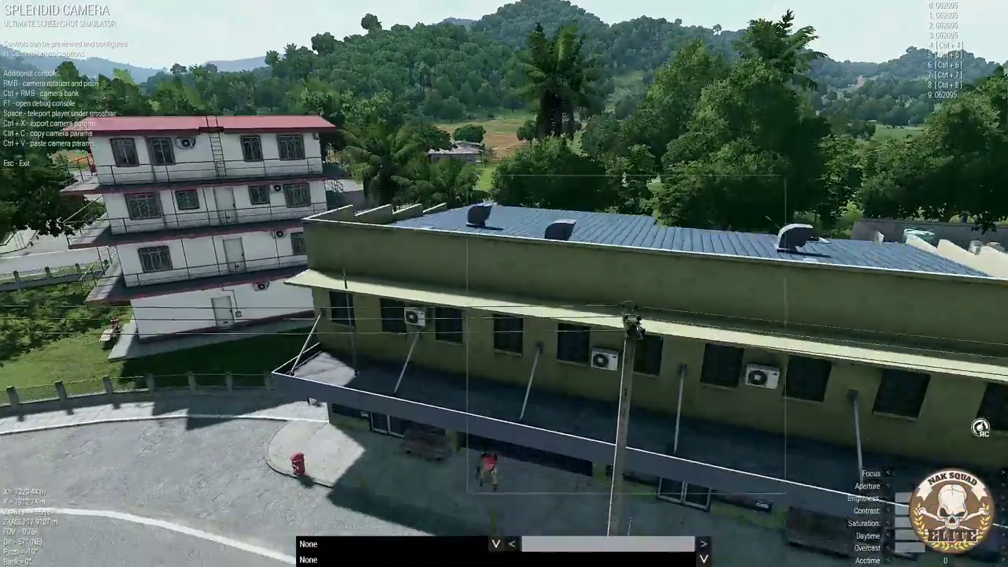
key("w")
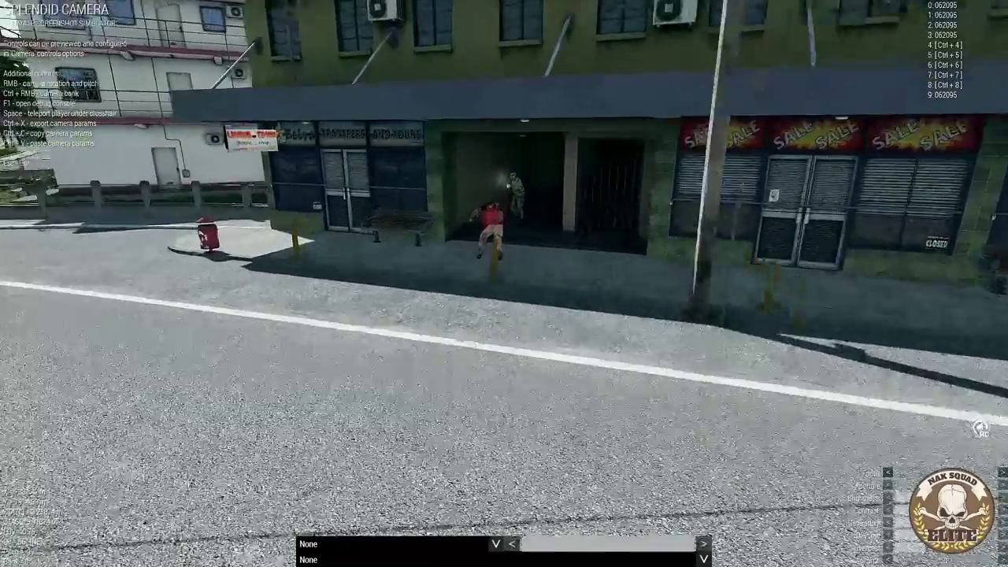
Lower the camera close to the wounded soldier with the firing rifleman behind him and hide the camera interface
key("z")
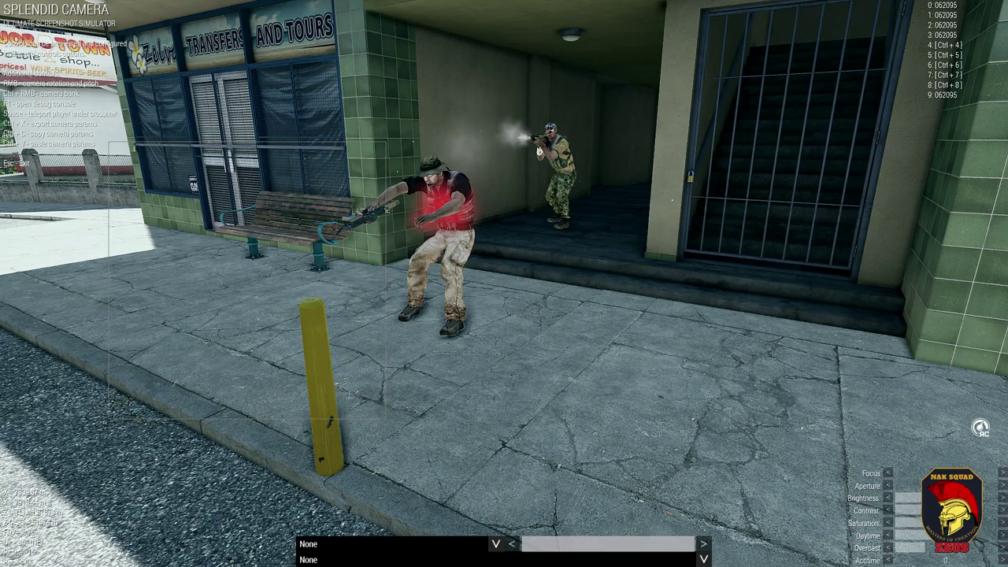
key("w")
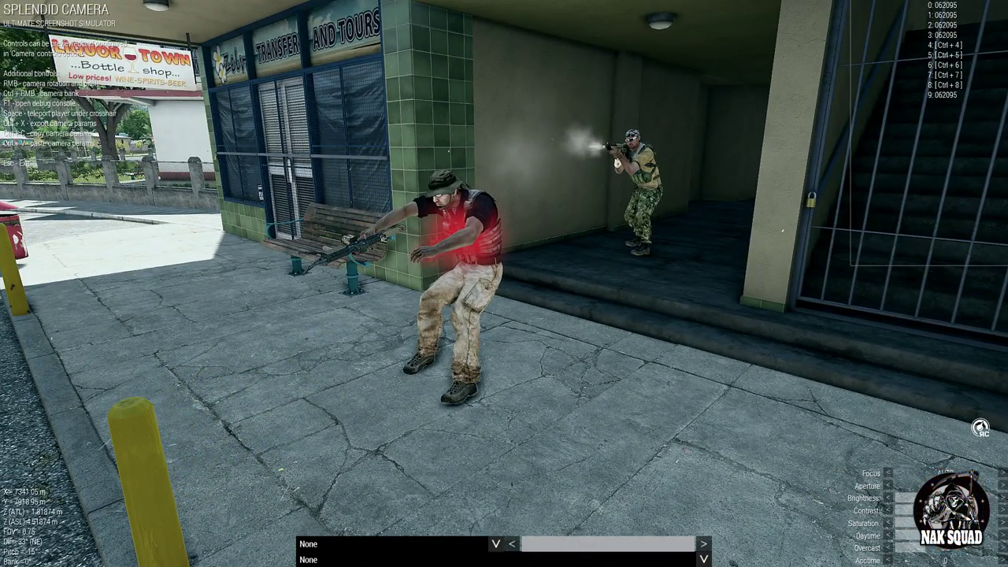
key("w")
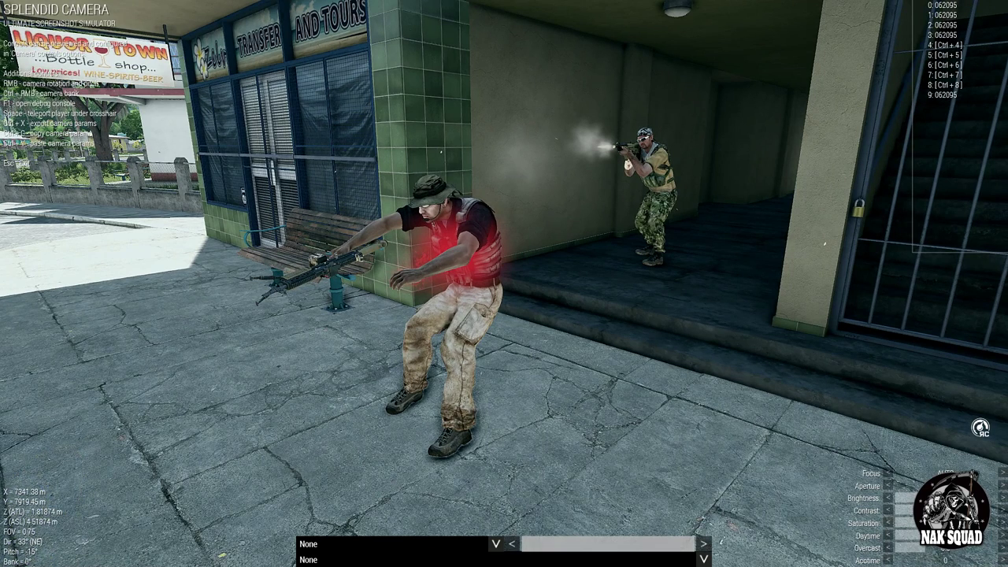
key("BackSpace")
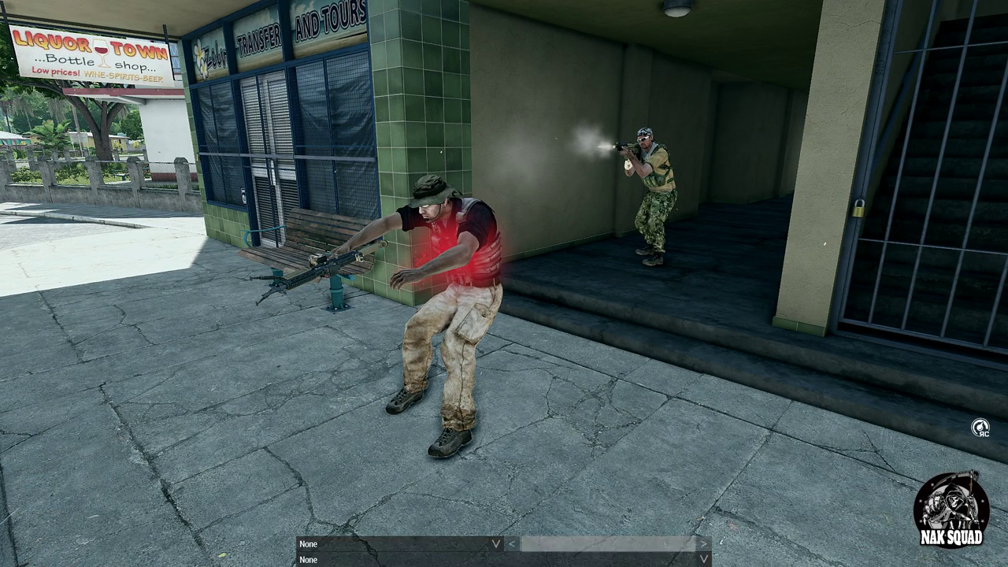